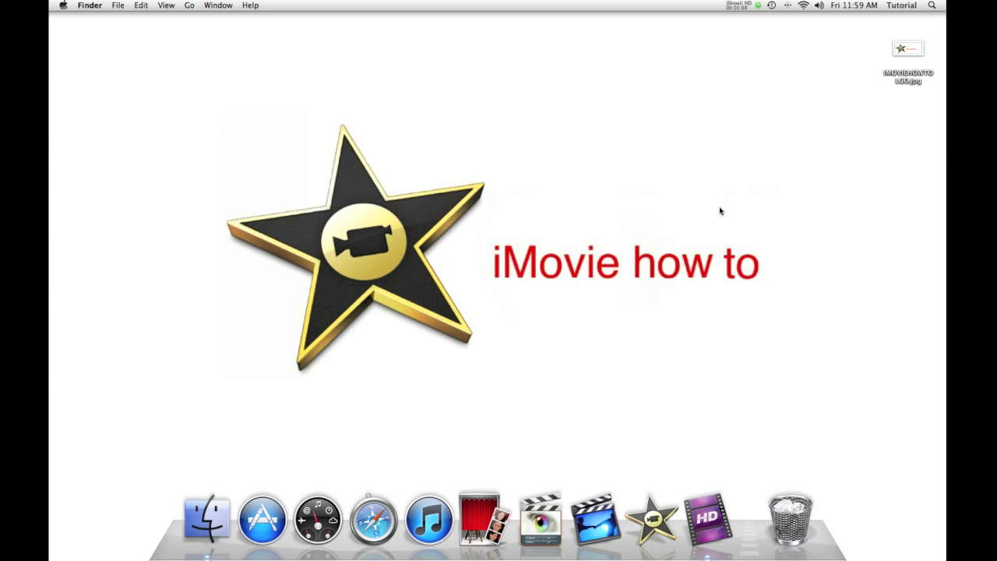
- Launch iMovie HD and create a new HDV 720p project named 'Example' on the Desktop
{"action": "left_click", "coordinate": [588, 527]}
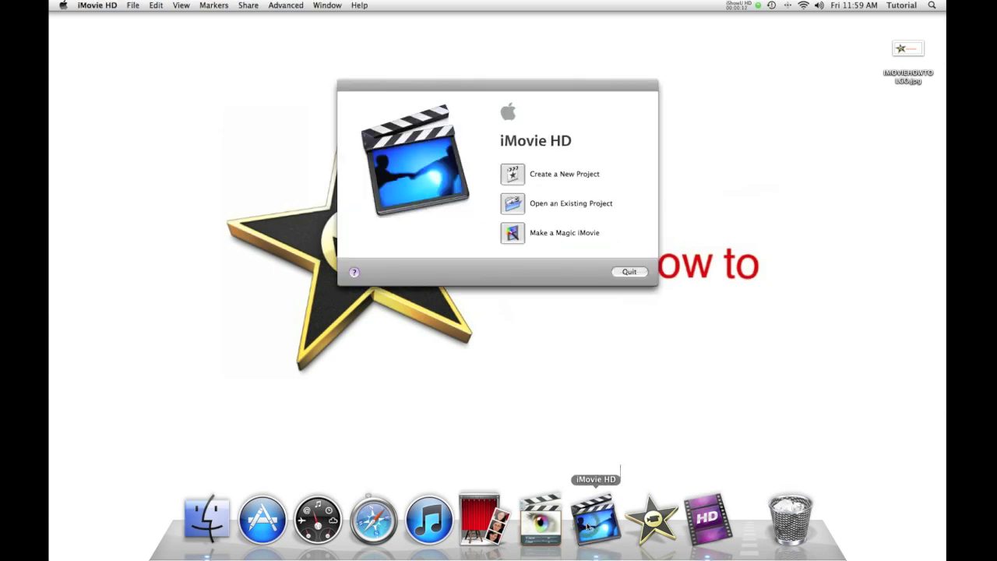
{"action": "left_click", "coordinate": [514, 175]}
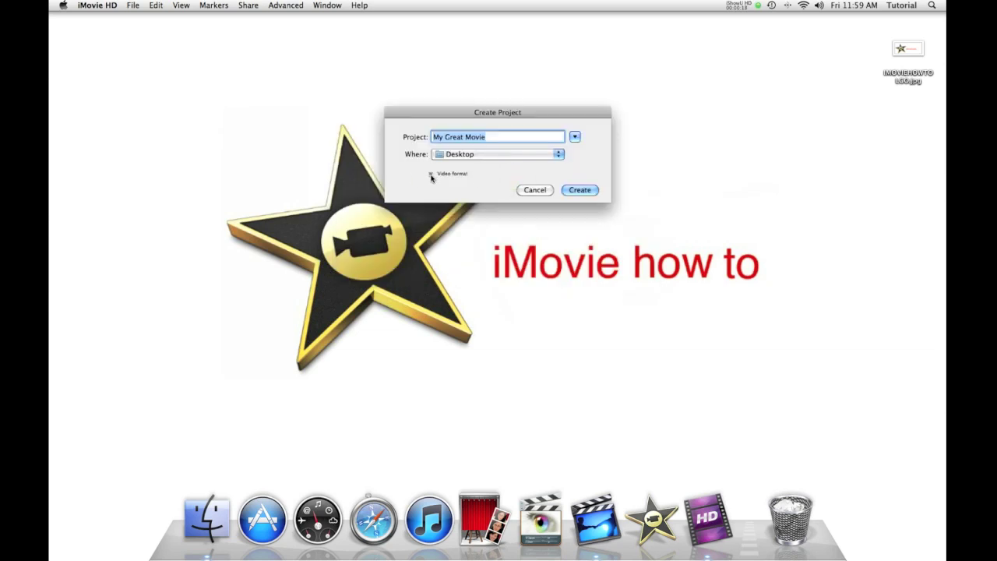
{"action": "left_click", "coordinate": [431, 175]}
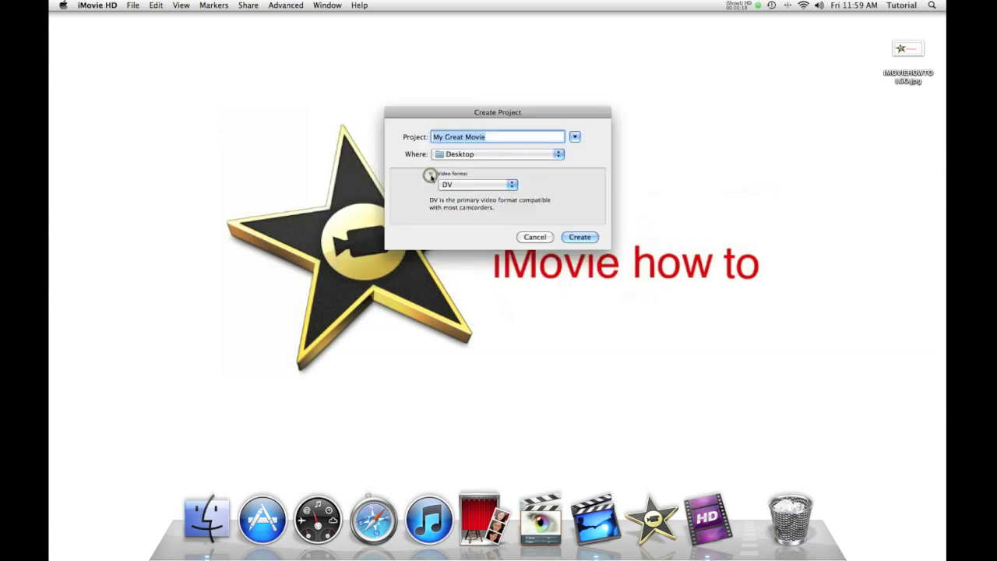
{"action": "left_click", "coordinate": [483, 185]}
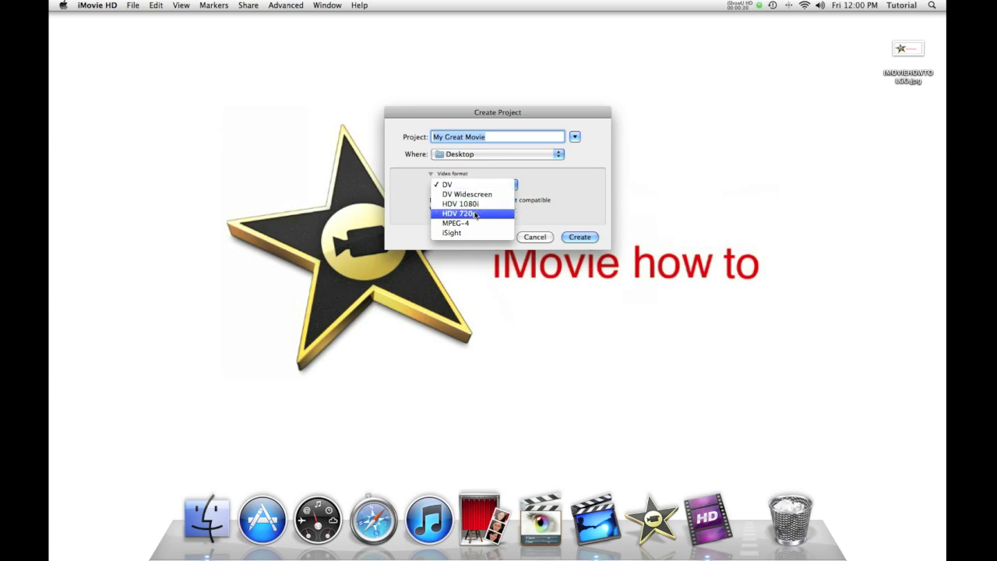
{"action": "left_click", "coordinate": [483, 214]}
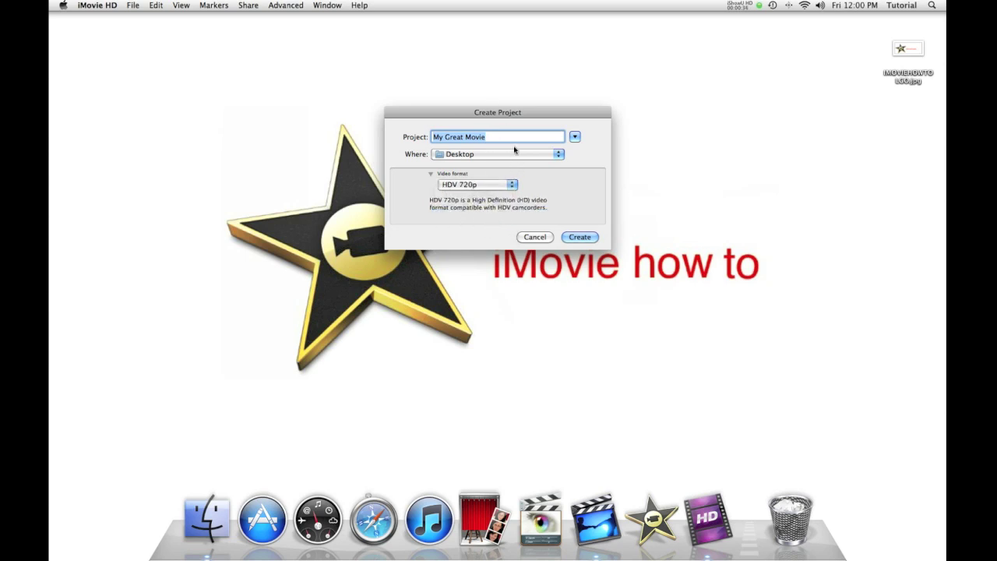
{"action": "type", "text": "Example"}
{"action": "key", "text": "Return"}
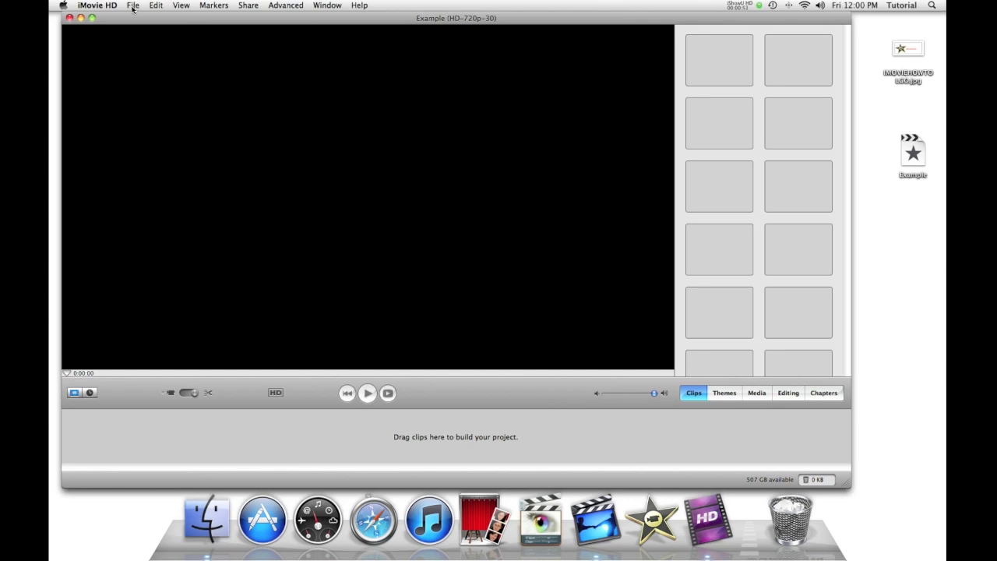
- Import 100_0058, 100_0711 and 100_0714 from WebTutorial > Movies > Sample
{"action": "left_click", "coordinate": [133, 7]}
{"action": "left_click", "coordinate": [148, 119]}
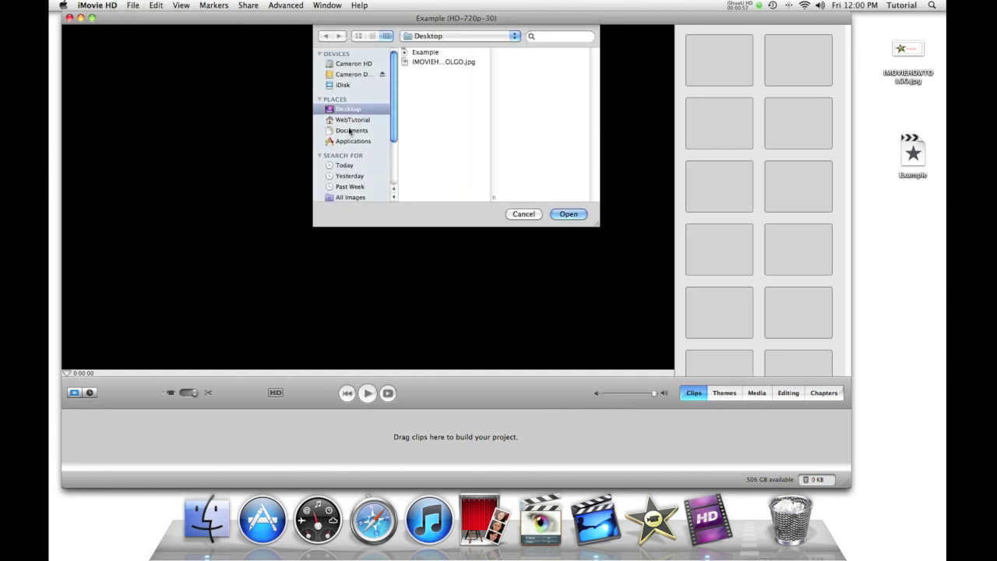
{"action": "left_click", "coordinate": [350, 120]}
{"action": "left_click", "coordinate": [423, 90]}
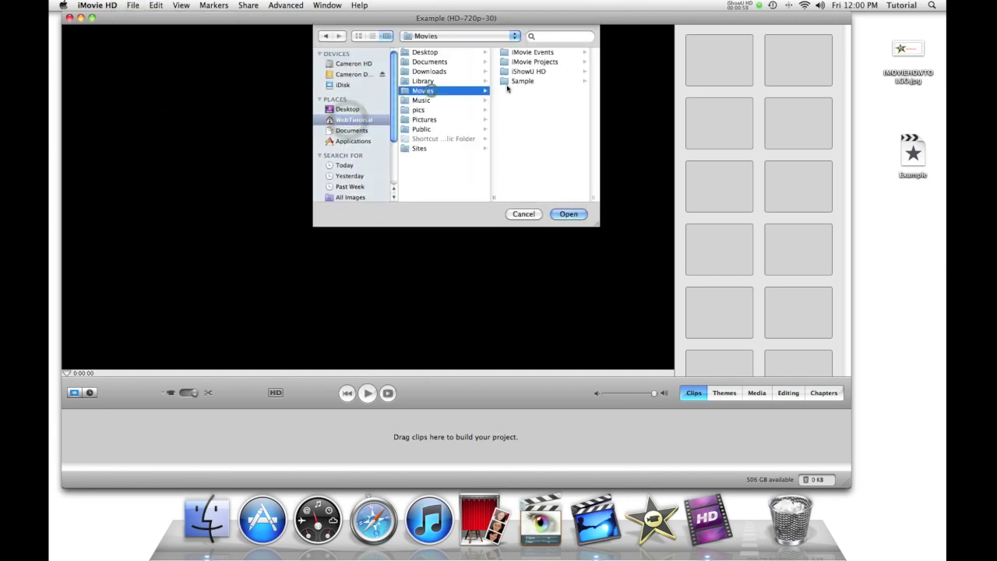
{"action": "left_click", "coordinate": [519, 80]}
{"action": "left_click", "coordinate": [530, 51]}
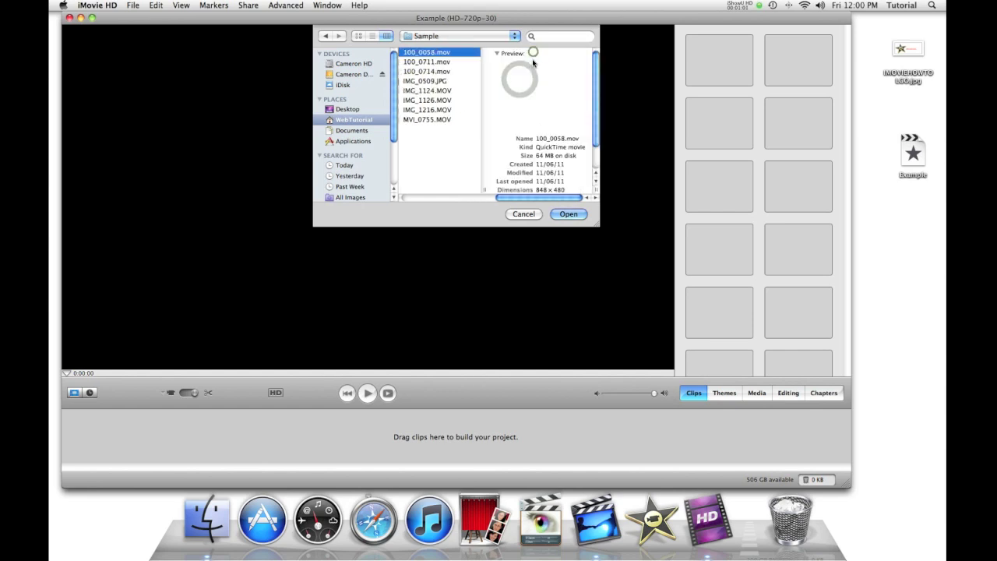
{"action": "left_click", "coordinate": [446, 71], "text": "shift"}
{"action": "left_click", "coordinate": [568, 215]}
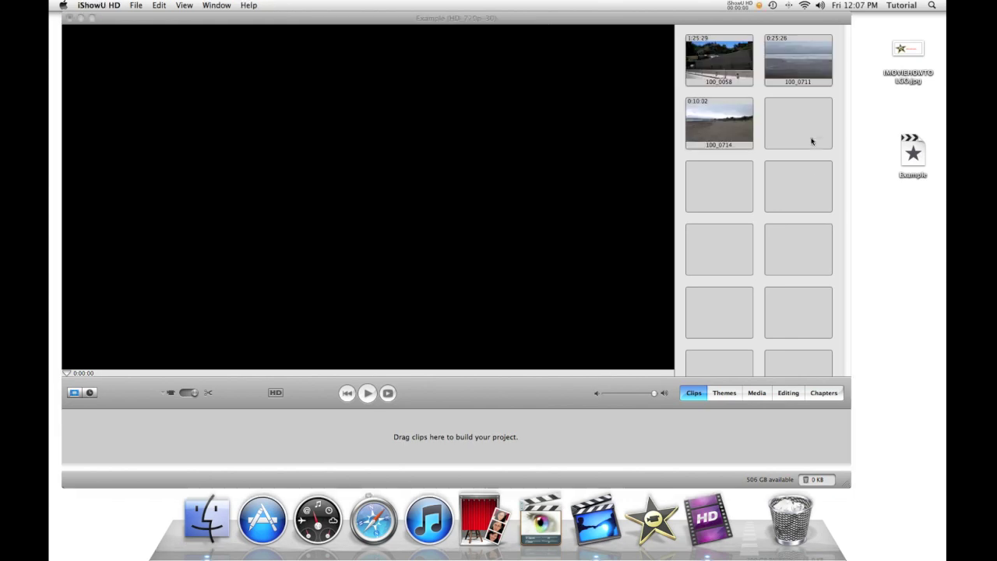
{"action": "left_click", "coordinate": [809, 223]}
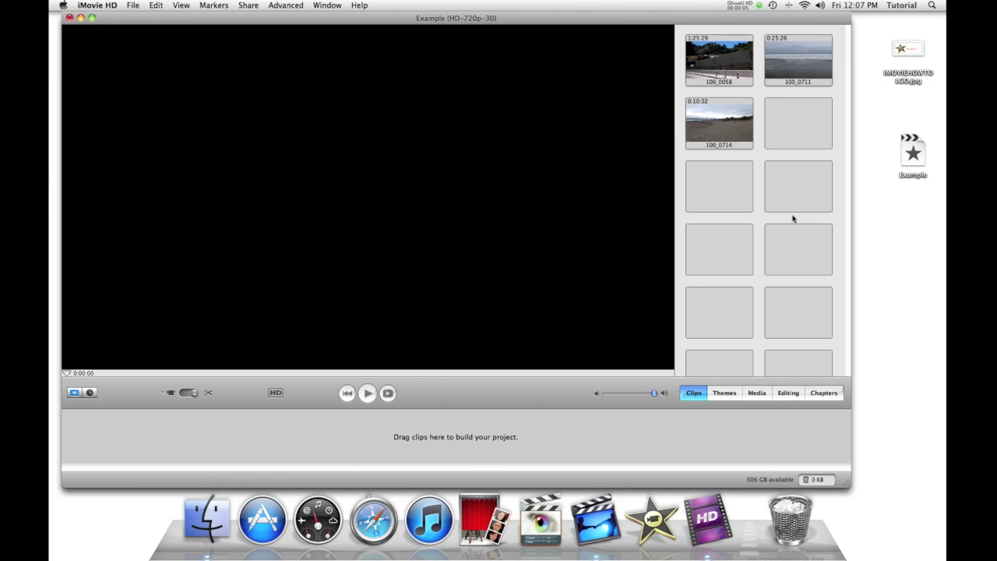
- Drag clips 100_0058, 100_0711 and 100_0714 into the clip viewer in order, then rewind
{"action": "left_click", "coordinate": [714, 62]}
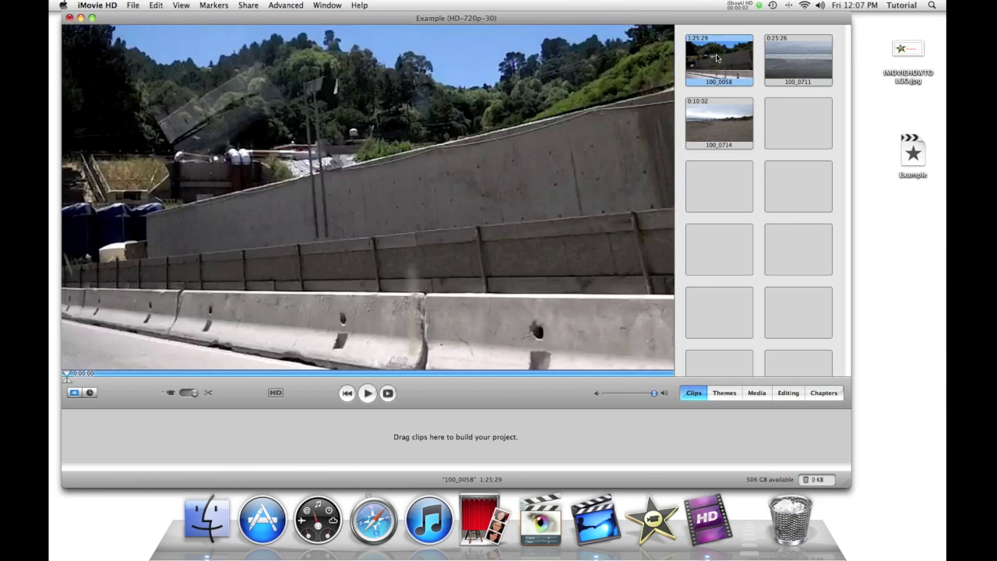
{"action": "left_click_drag", "start_coordinate": [712, 62], "coordinate": [113, 448]}
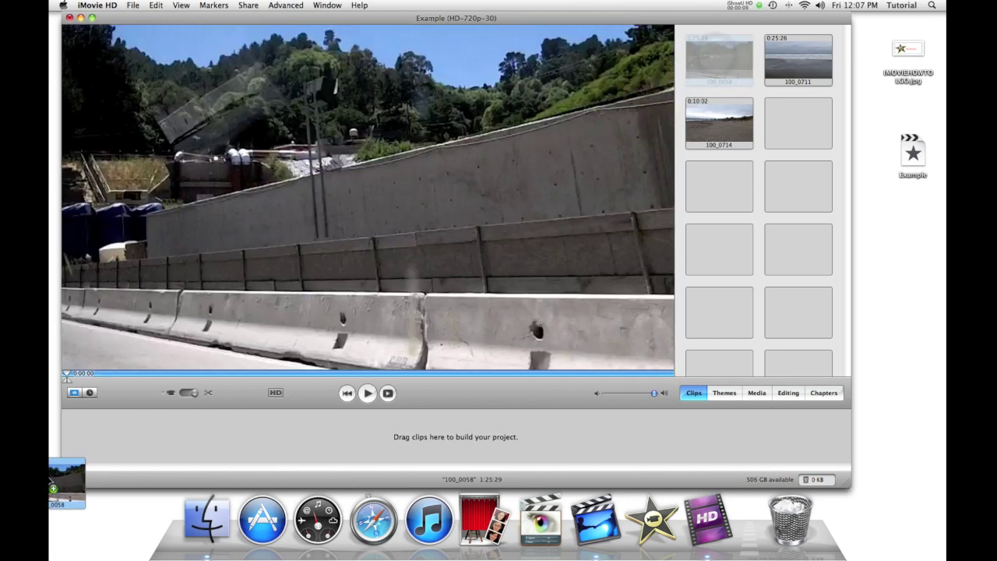
{"action": "left_click_drag", "start_coordinate": [113, 448], "coordinate": [140, 430]}
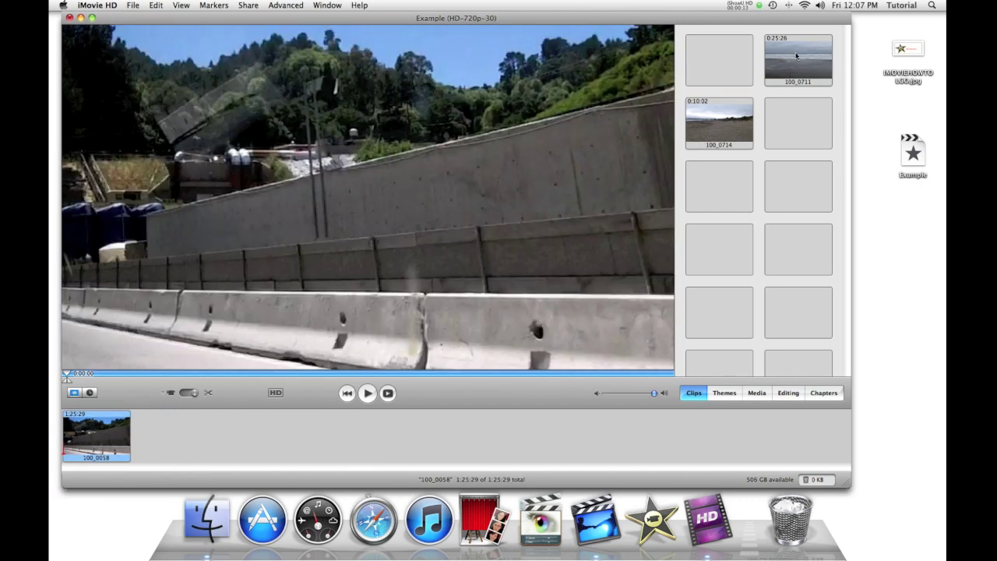
{"action": "left_click_drag", "start_coordinate": [797, 56], "coordinate": [302, 442]}
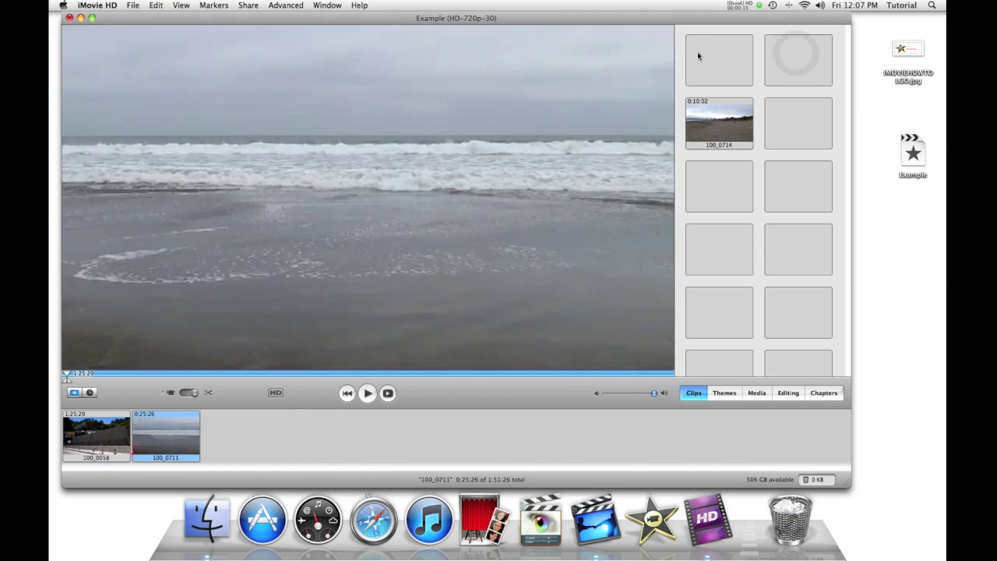
{"action": "left_click_drag", "start_coordinate": [710, 105], "coordinate": [244, 435]}
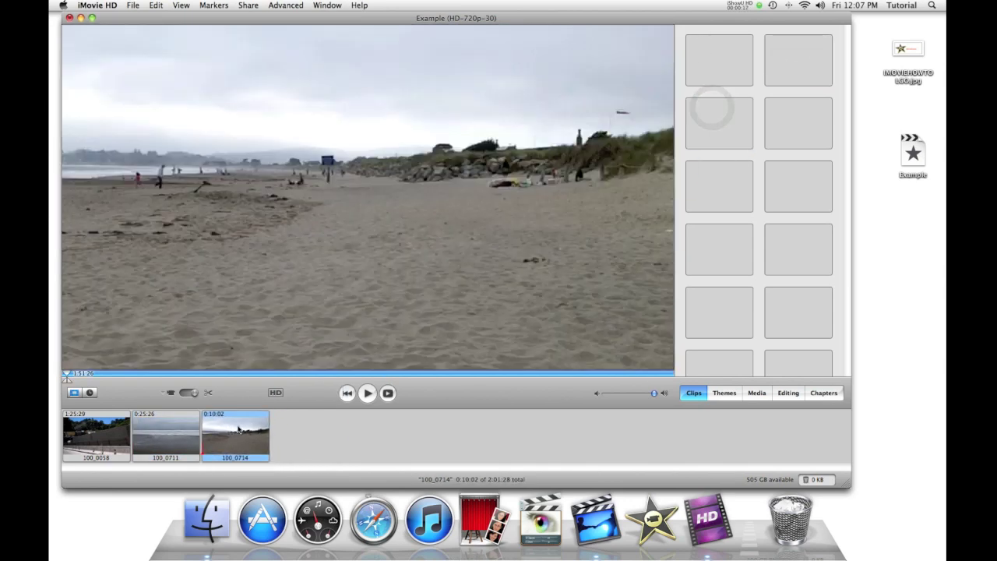
{"action": "left_click", "coordinate": [300, 434]}
{"action": "left_click", "coordinate": [346, 395]}
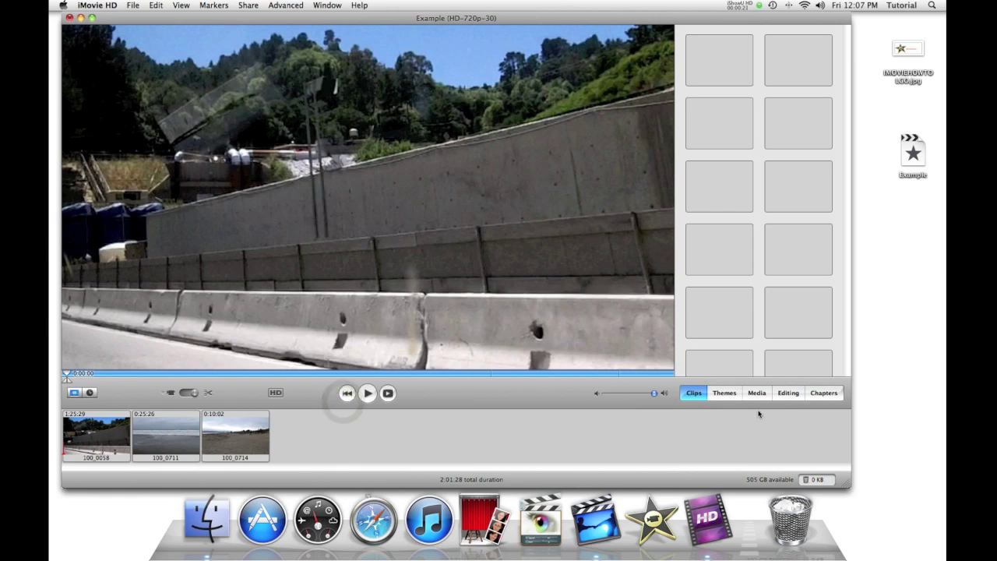
- Choose the Centered Title style and remove its Starring / Me text lines
{"action": "left_click", "coordinate": [791, 394]}
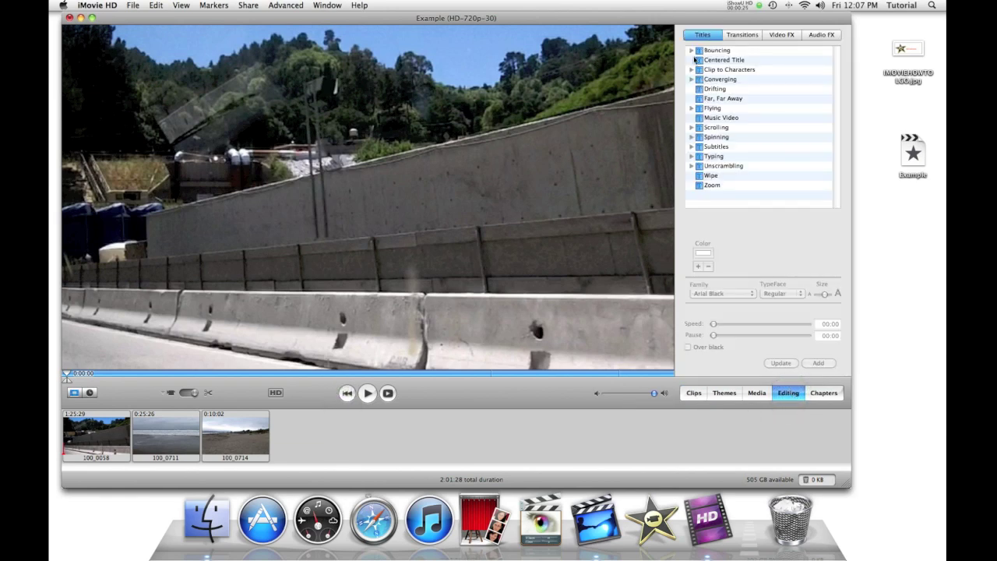
{"action": "left_click", "coordinate": [691, 52]}
{"action": "left_click", "coordinate": [718, 62]}
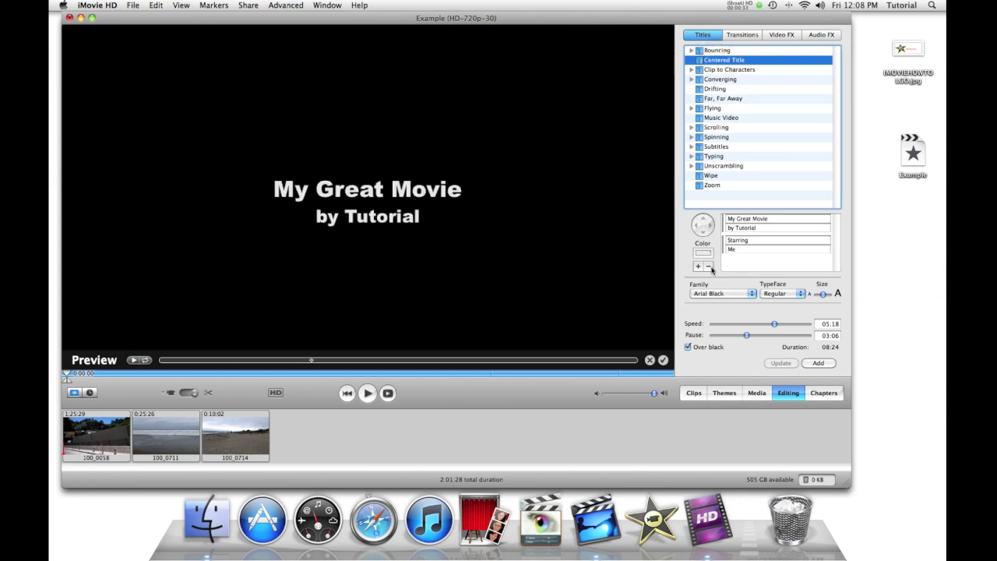
{"action": "left_click", "coordinate": [728, 250]}
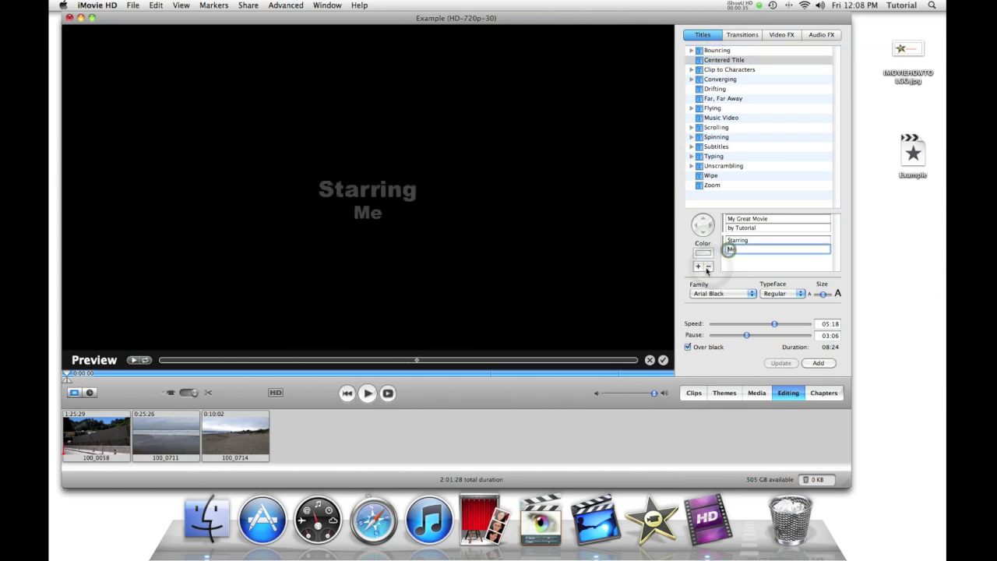
{"action": "left_click", "coordinate": [709, 267]}
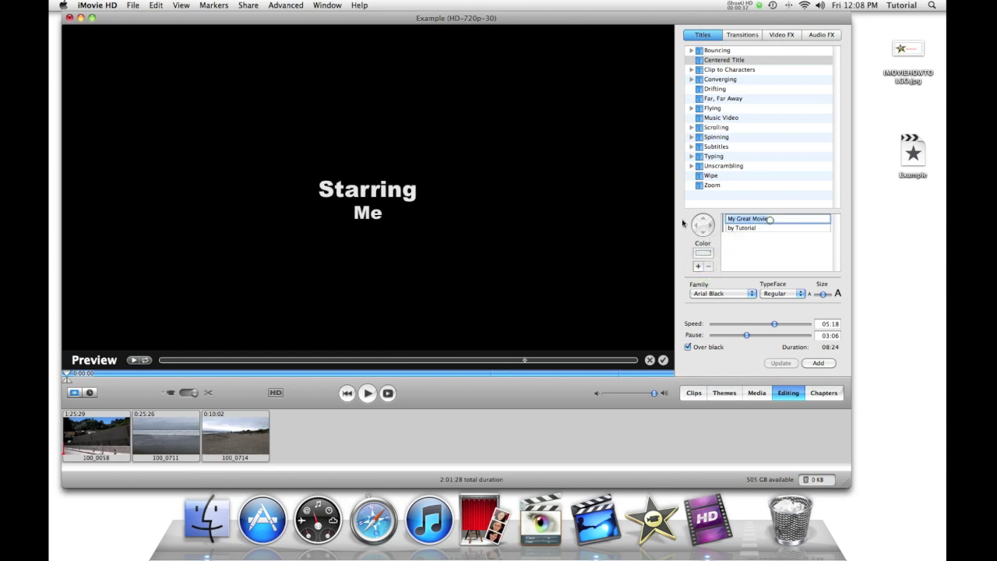
- Enter 'iMovie HD Tutorial' and 'by iMovie How TO' as the lines, pause shortened to 01:18
{"action": "type", "text": "iM"}
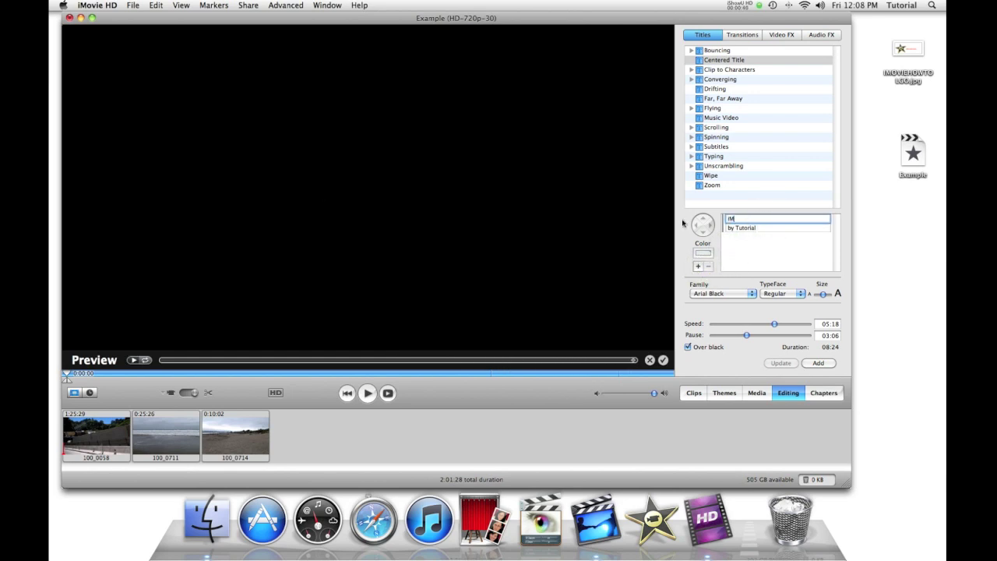
{"action": "type", "text": "ovie HD T"}
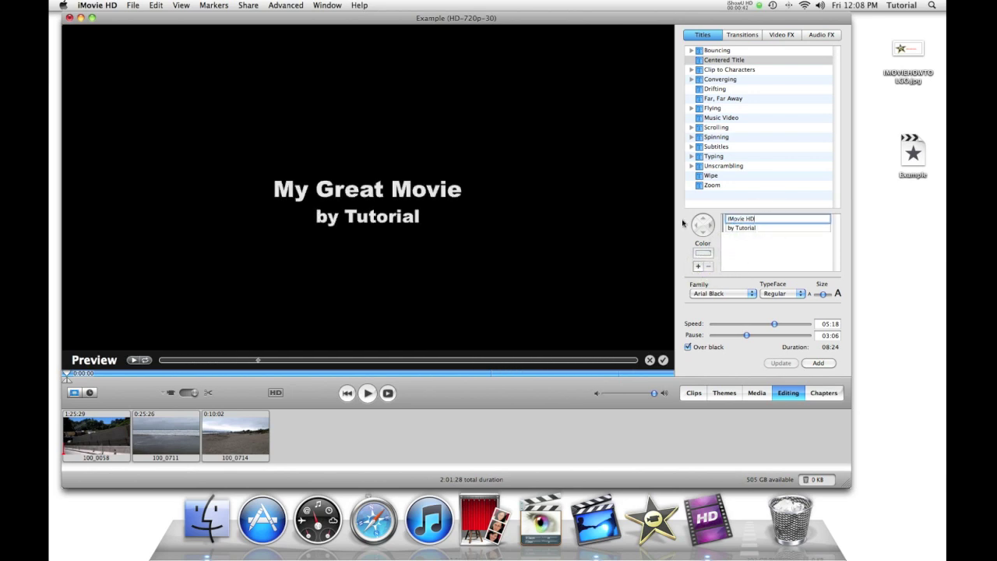
{"action": "type", "text": "ut"}
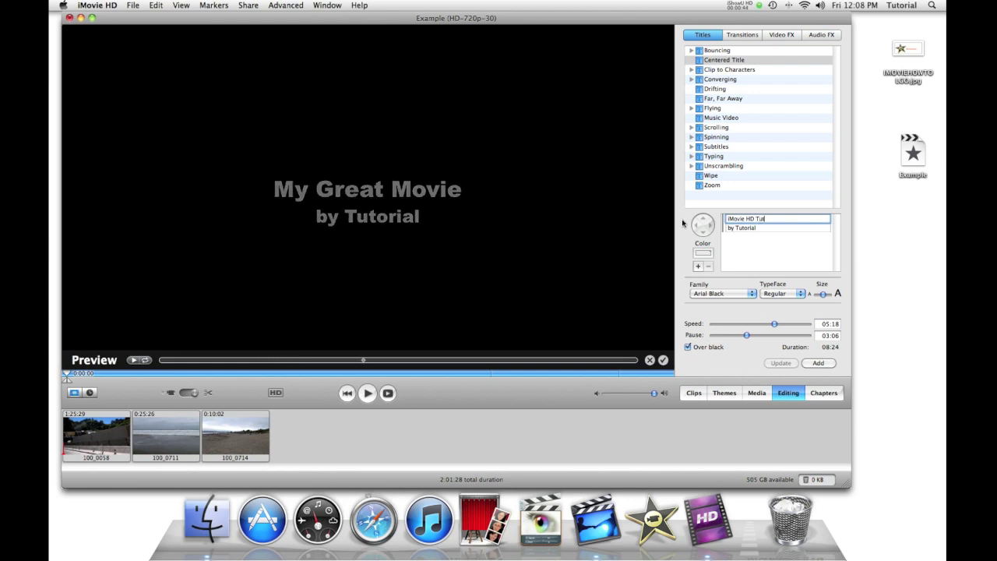
{"action": "type", "text": "orial"}
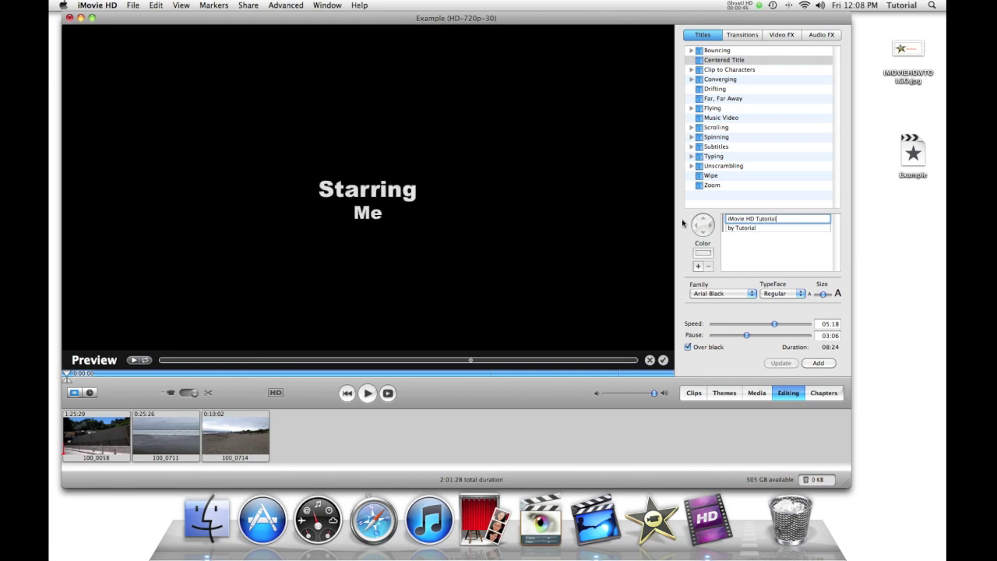
{"action": "double_click", "coordinate": [765, 228]}
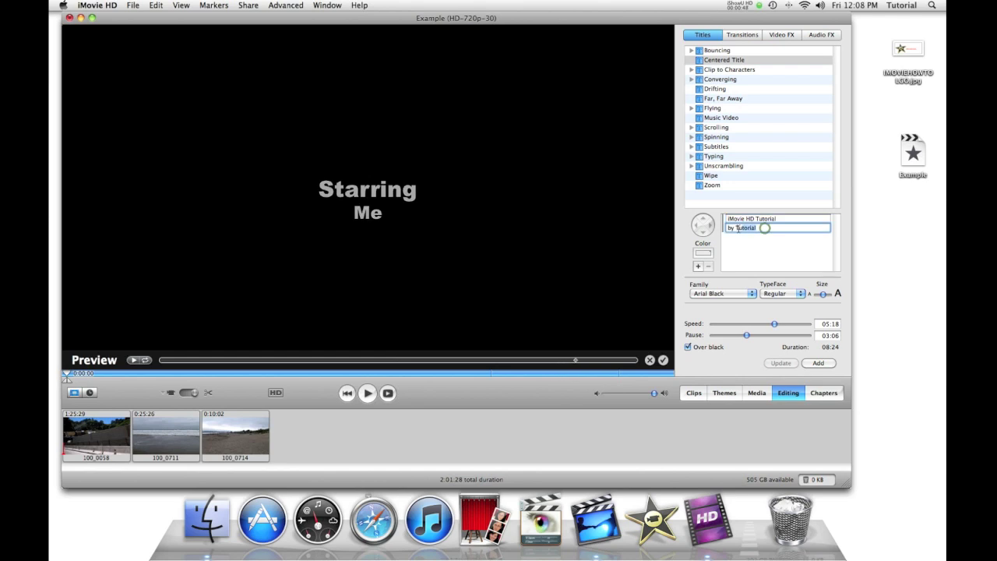
{"action": "type", "text": "Movi"}
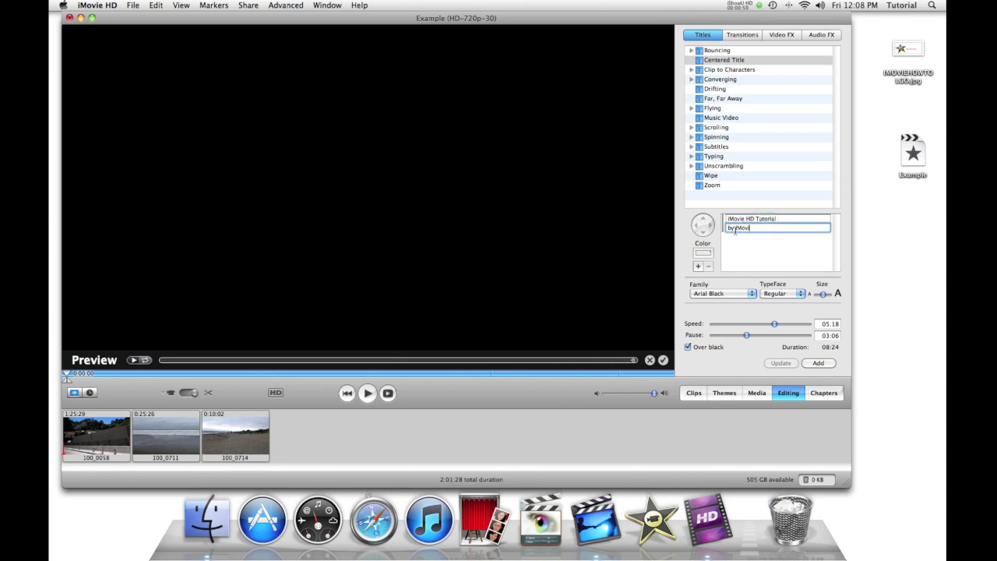
{"action": "type", "text": "e How"}
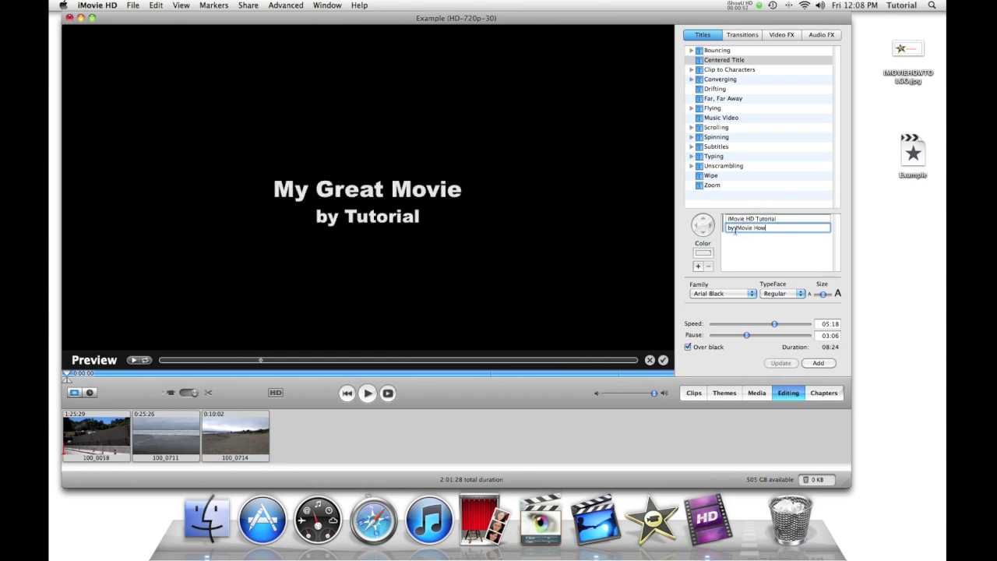
{"action": "type", "text": " TO"}
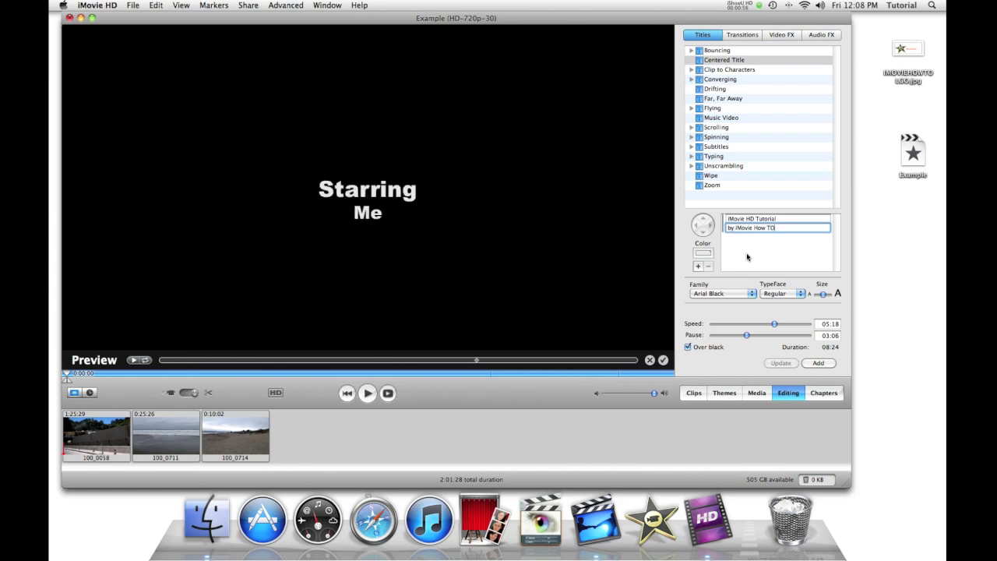
{"action": "left_click_drag", "start_coordinate": [743, 337], "coordinate": [748, 339]}
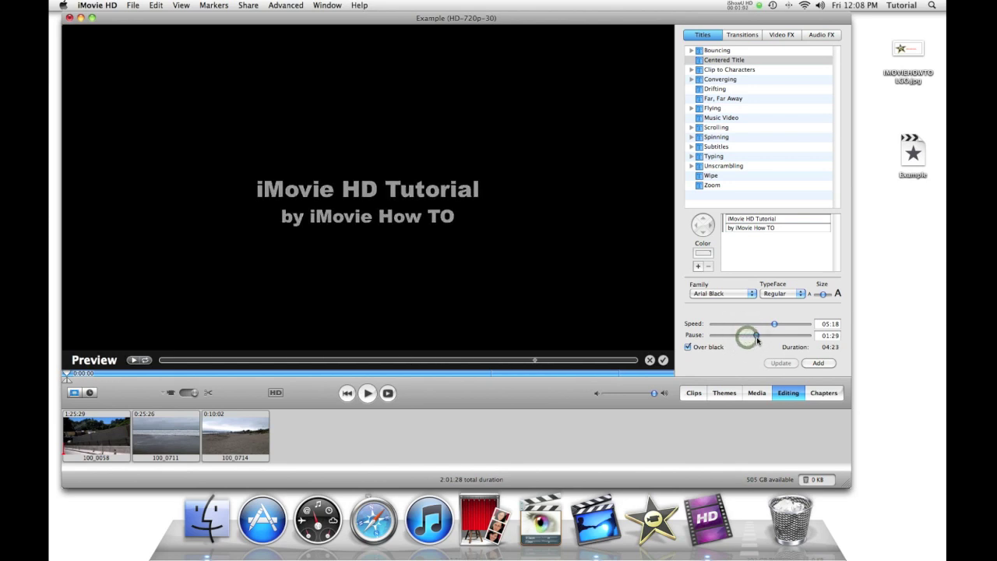
- Set the title pause to 02:24, correct the second line to 'by iMovie How To', and add it first
{"action": "left_click_drag", "start_coordinate": [754, 339], "coordinate": [769, 340]}
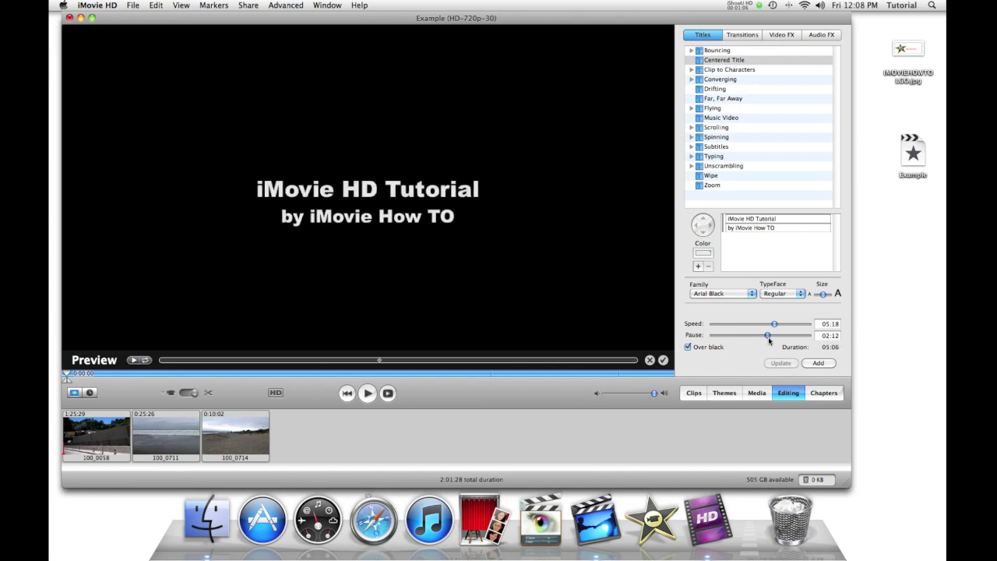
{"action": "left_click_drag", "start_coordinate": [769, 340], "coordinate": [779, 341]}
{"action": "left_click", "coordinate": [787, 233]}
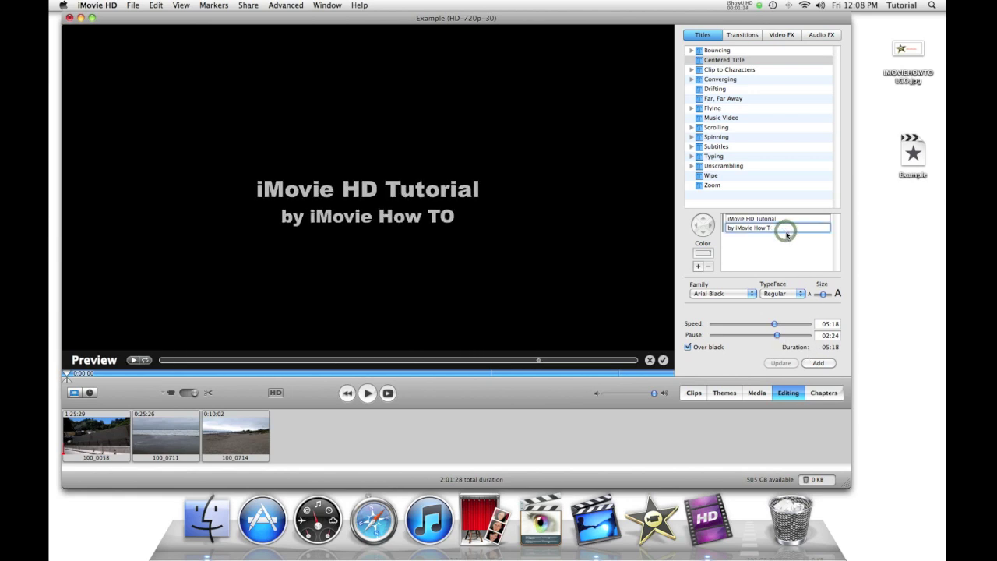
{"action": "key", "text": "BackSpace"}
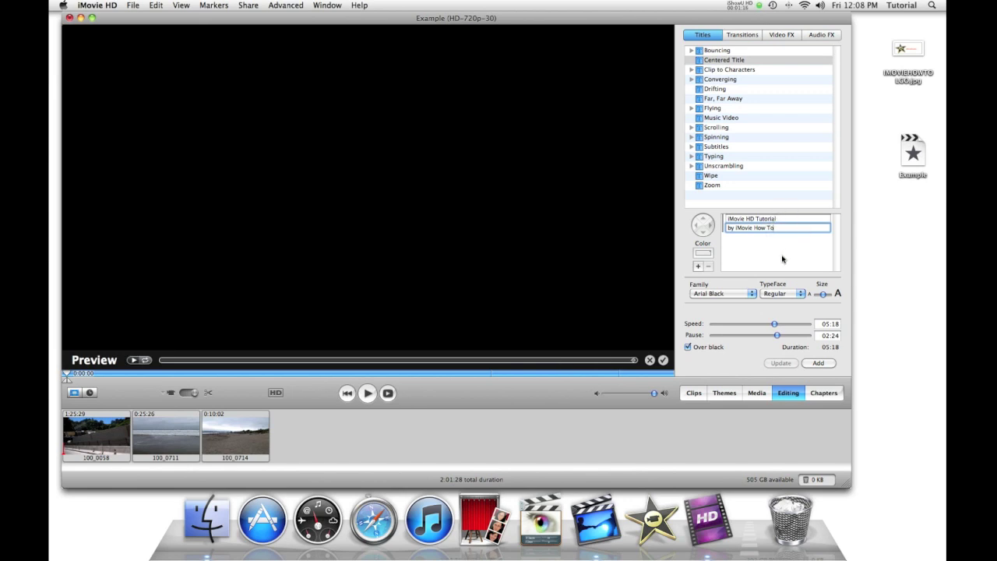
{"action": "left_click", "coordinate": [779, 336]}
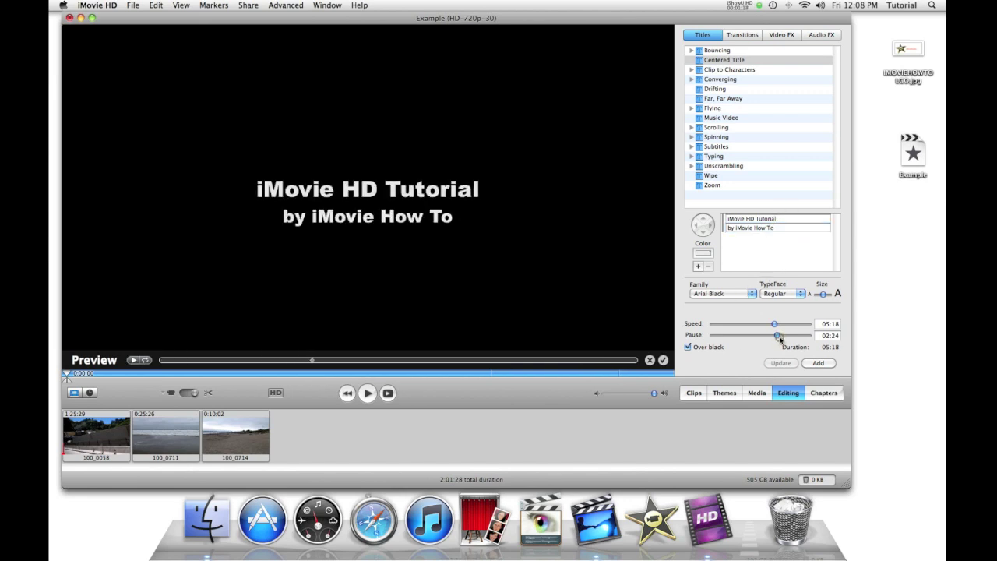
{"action": "left_click", "coordinate": [820, 363]}
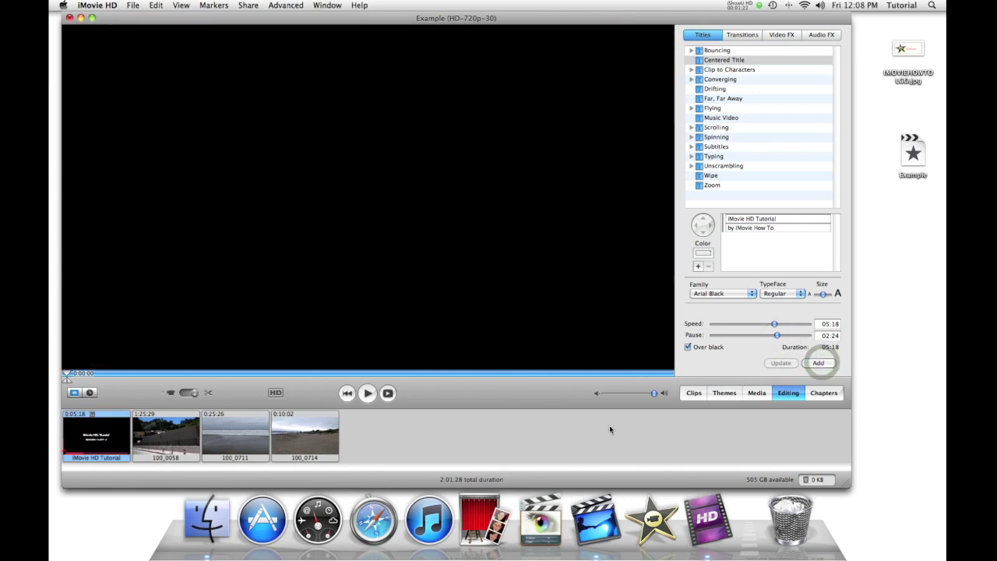
- Preview the opening title into the tunnel footage, then stop and switch to timeline view
{"action": "left_click", "coordinate": [370, 394]}
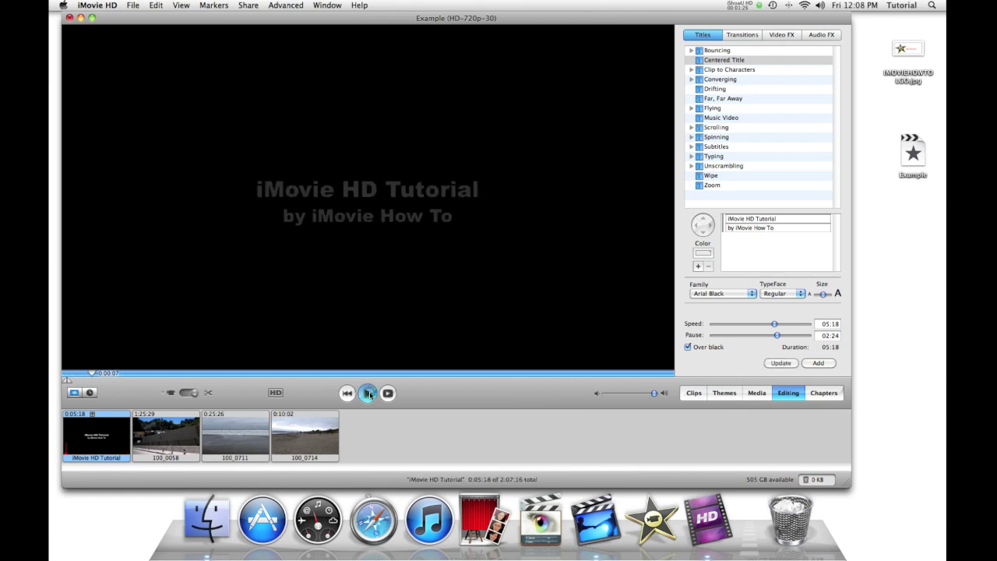
{"action": "key", "text": "XF86AudioRaiseVolume"}
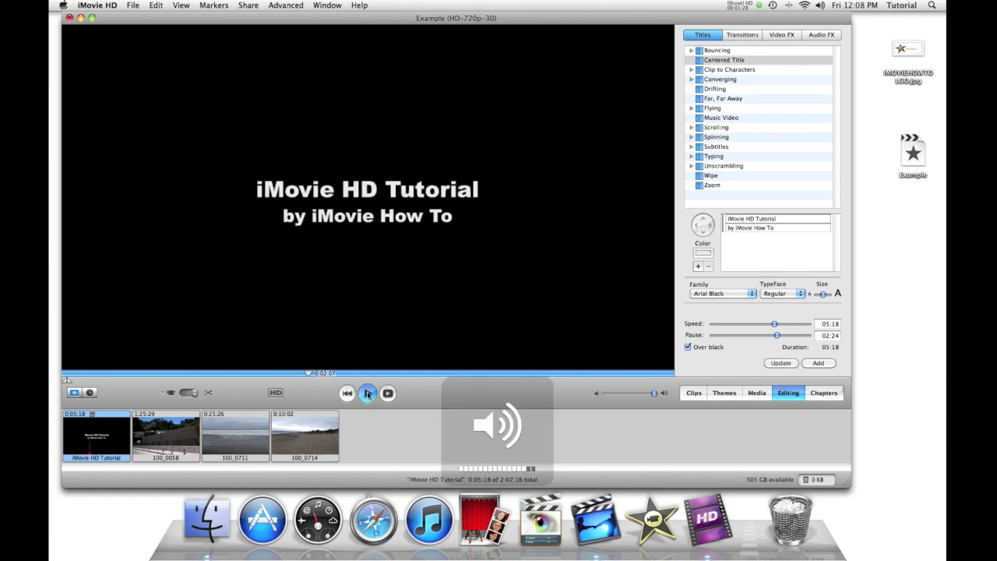
{"action": "left_click", "coordinate": [441, 436]}
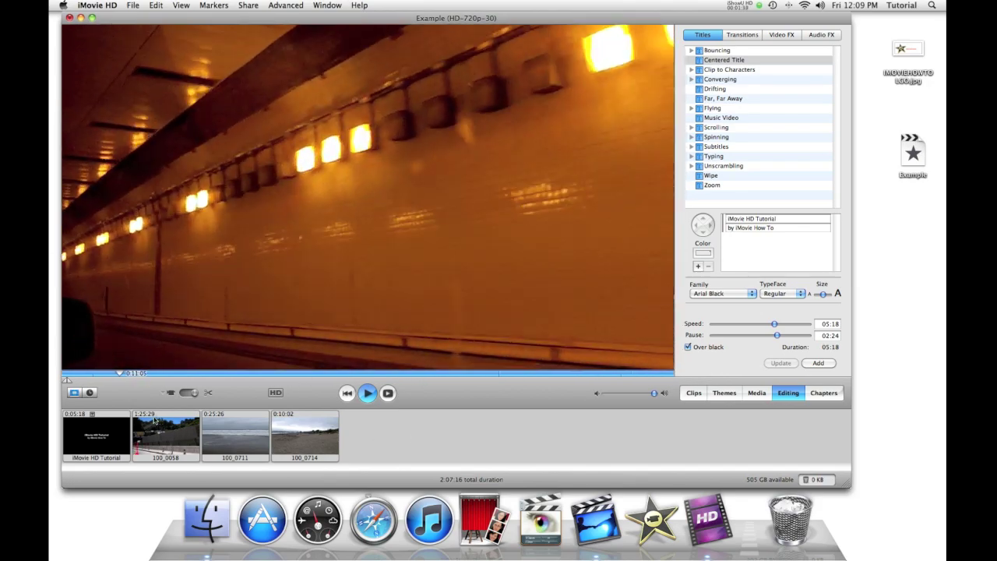
{"action": "left_click", "coordinate": [90, 394]}
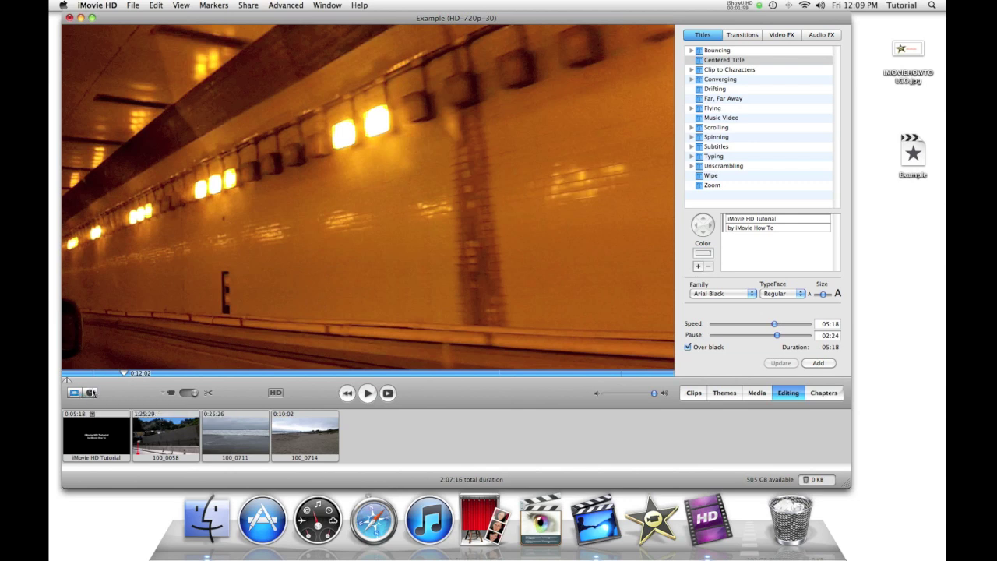
{"action": "left_click", "coordinate": [91, 394]}
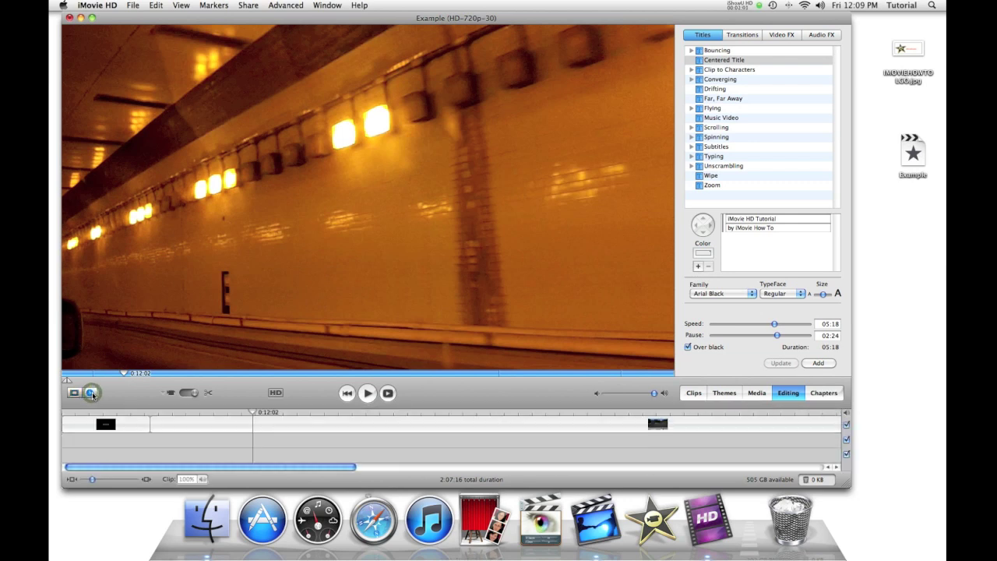
- Zoom the timeline out, select clip 100_0058 and place the playhead at 0:14:18
{"action": "left_click_drag", "start_coordinate": [90, 479], "coordinate": [83, 480]}
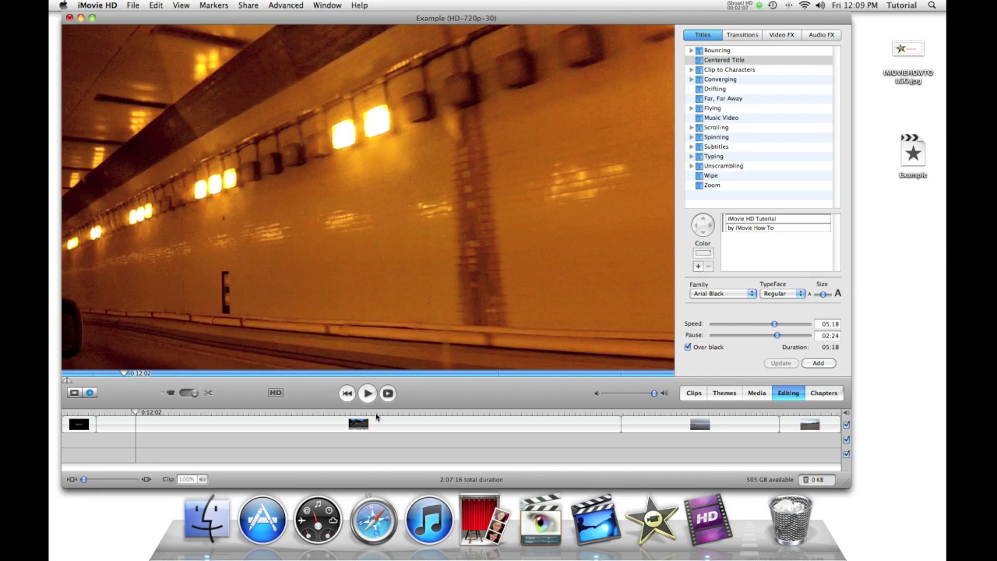
{"action": "left_click_drag", "start_coordinate": [376, 417], "coordinate": [87, 426]}
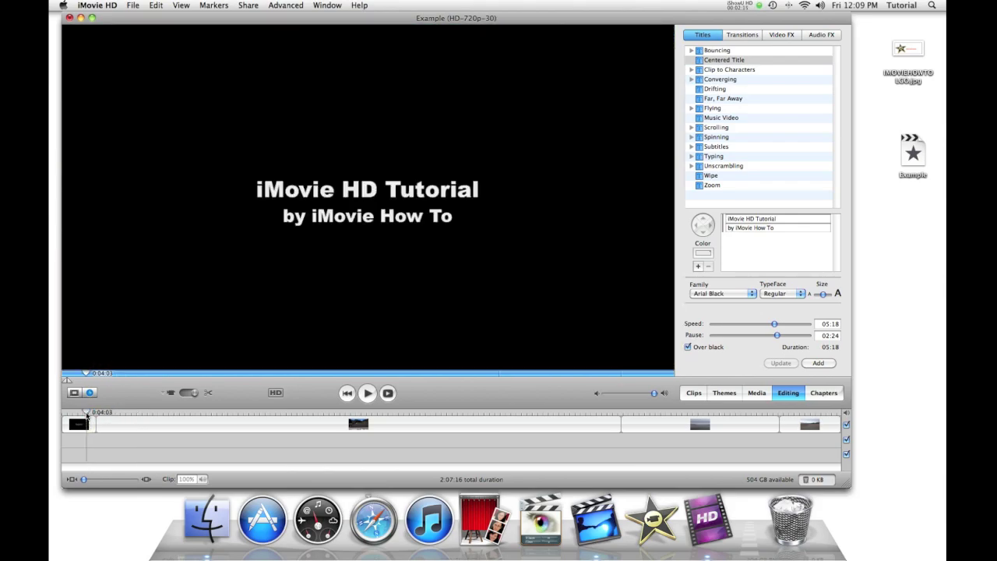
{"action": "mouse_move", "coordinate": [87, 418]}
{"action": "left_mouse_down"}
{"action": "mouse_move", "coordinate": [278, 417]}
{"action": "mouse_move", "coordinate": [156, 421]}
{"action": "left_mouse_up"}
{"action": "left_click", "coordinate": [164, 431]}
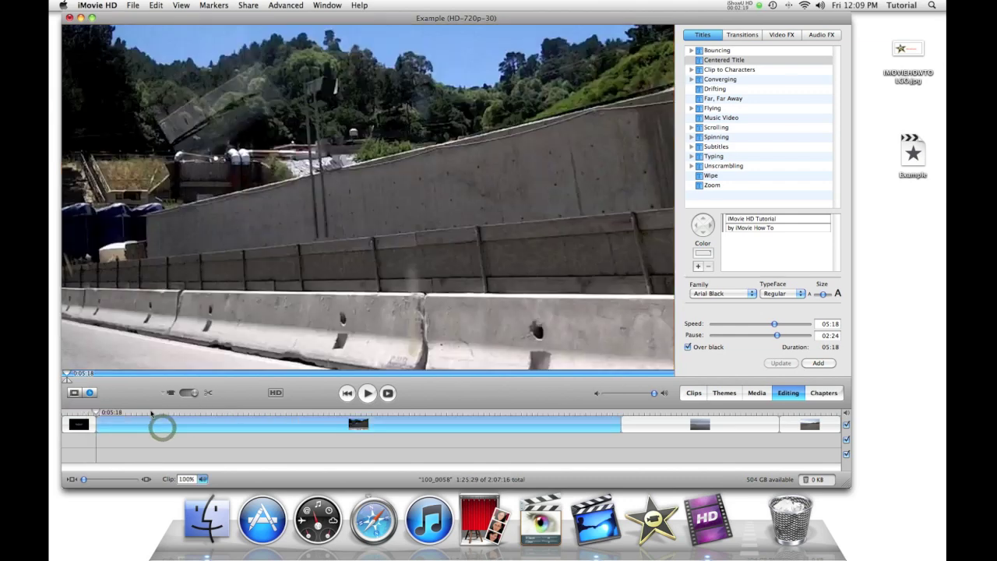
{"action": "left_click", "coordinate": [151, 421]}
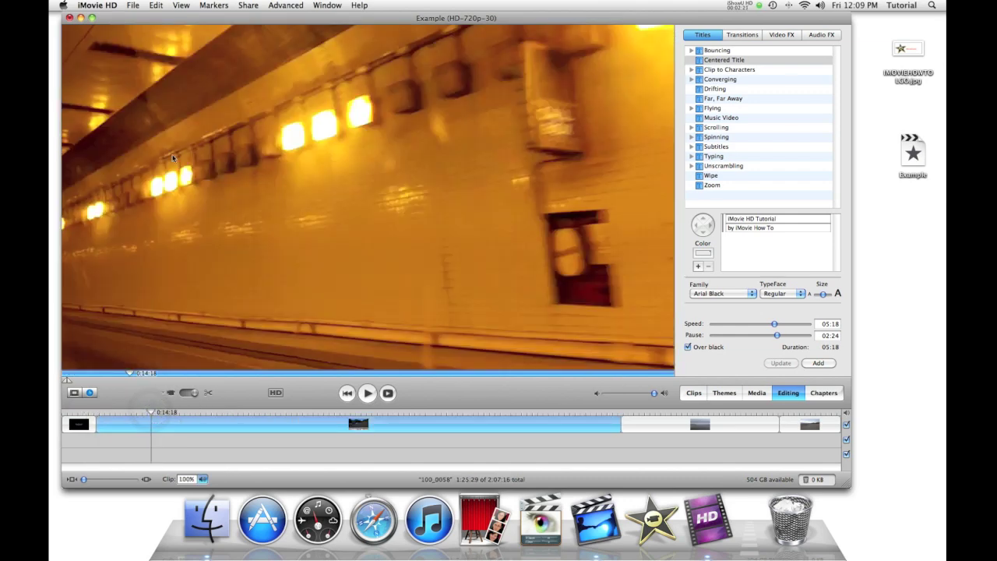
{"action": "left_click", "coordinate": [161, 4]}
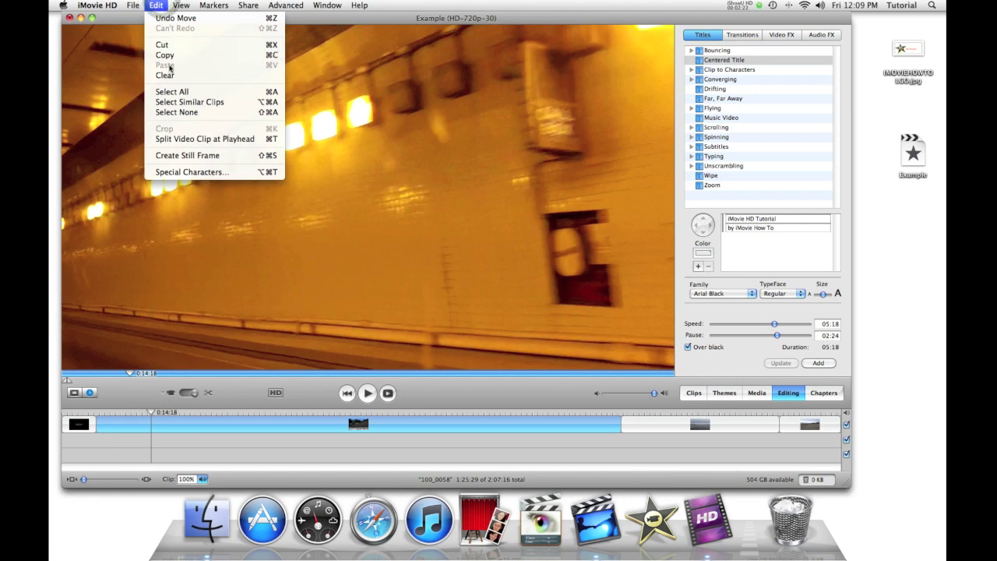
- Split clip 100_0058 at 0:14:18 and again at 0:53:26
{"action": "left_click", "coordinate": [183, 140]}
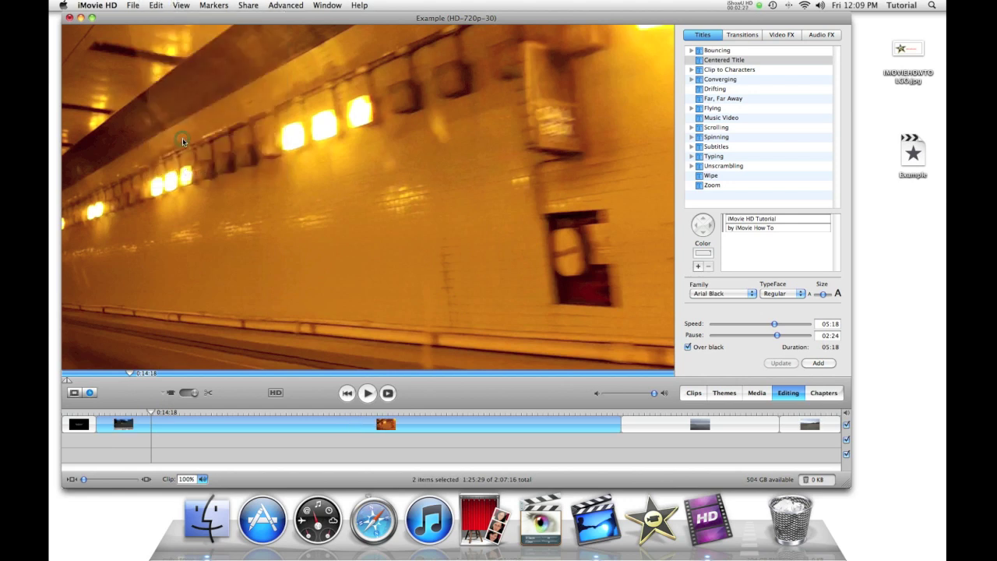
{"action": "left_click", "coordinate": [216, 446]}
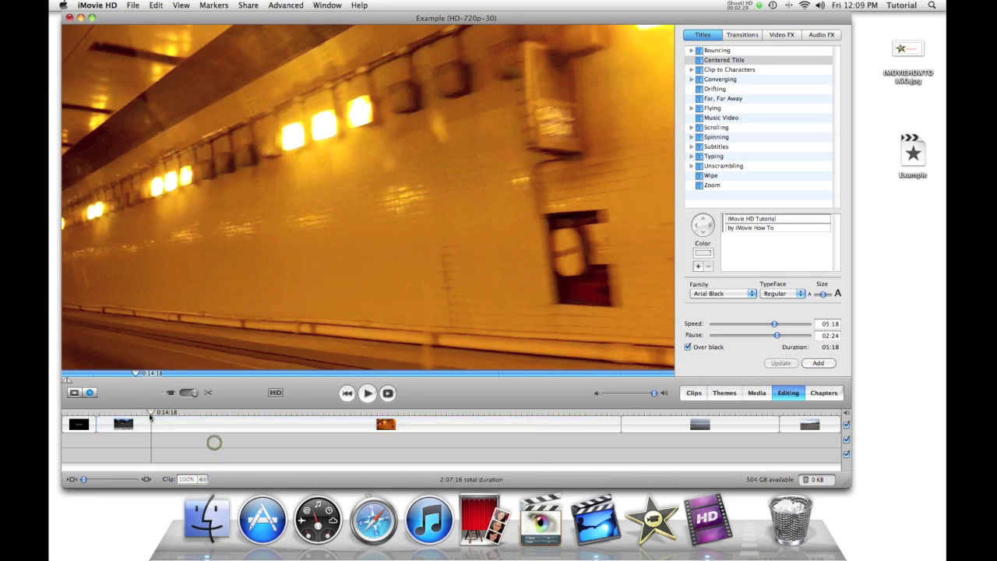
{"action": "left_click_drag", "start_coordinate": [150, 414], "coordinate": [396, 422]}
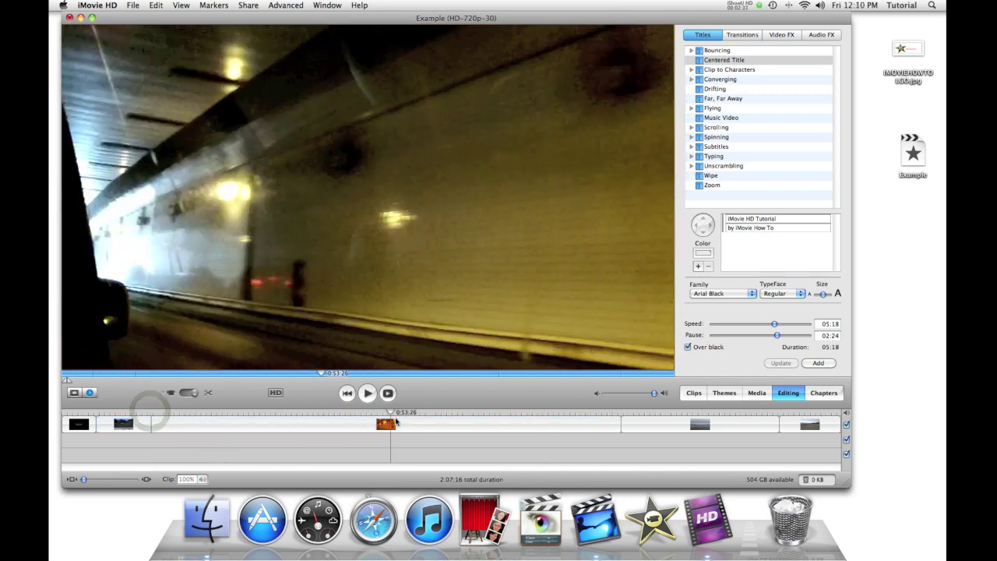
{"action": "left_click", "coordinate": [405, 430]}
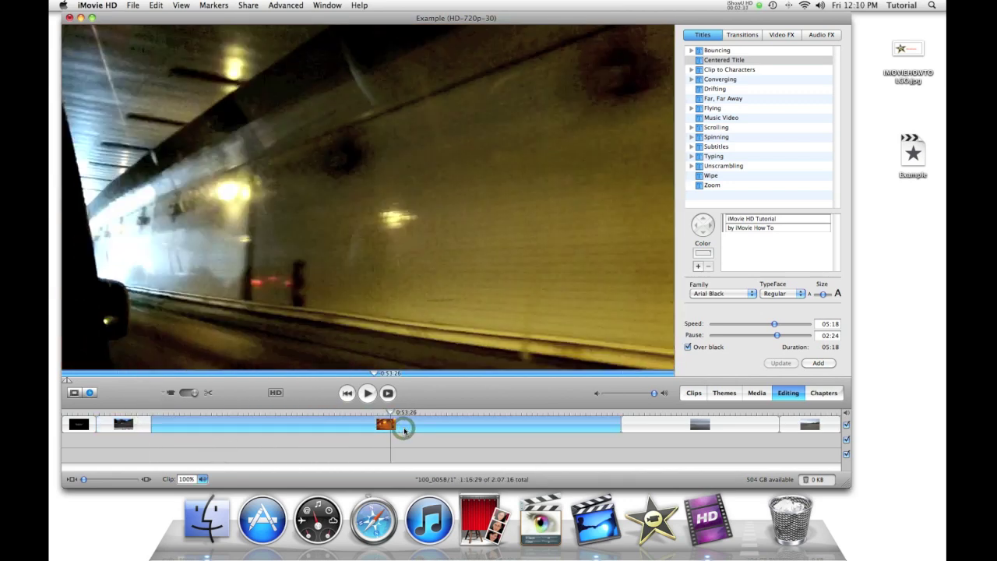
{"action": "key", "text": "super+t"}
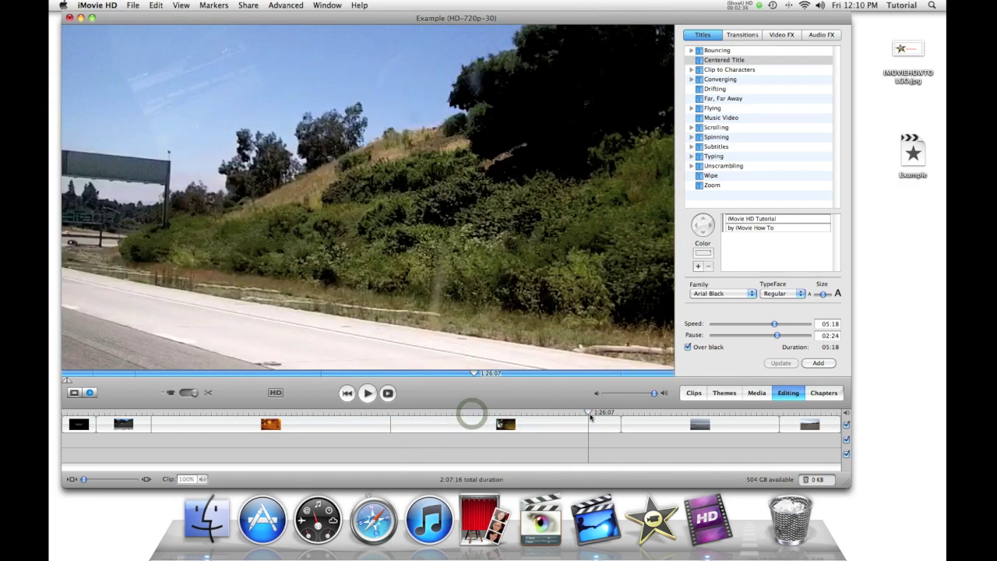
- Split again at 1:26:07 and delete the unwanted section between the cuts
{"action": "left_click", "coordinate": [603, 424]}
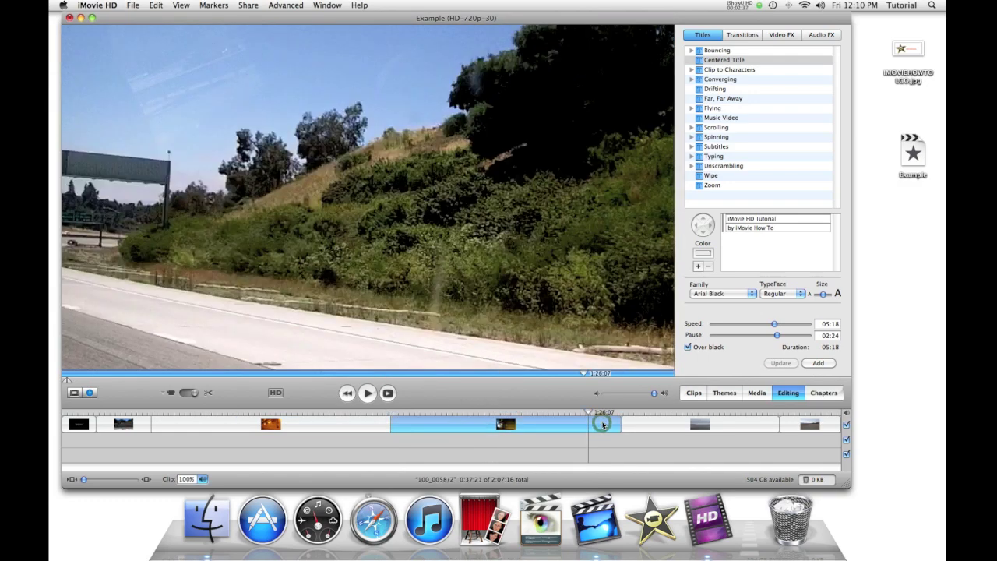
{"action": "key", "text": "super+t"}
{"action": "left_click", "coordinate": [572, 460]}
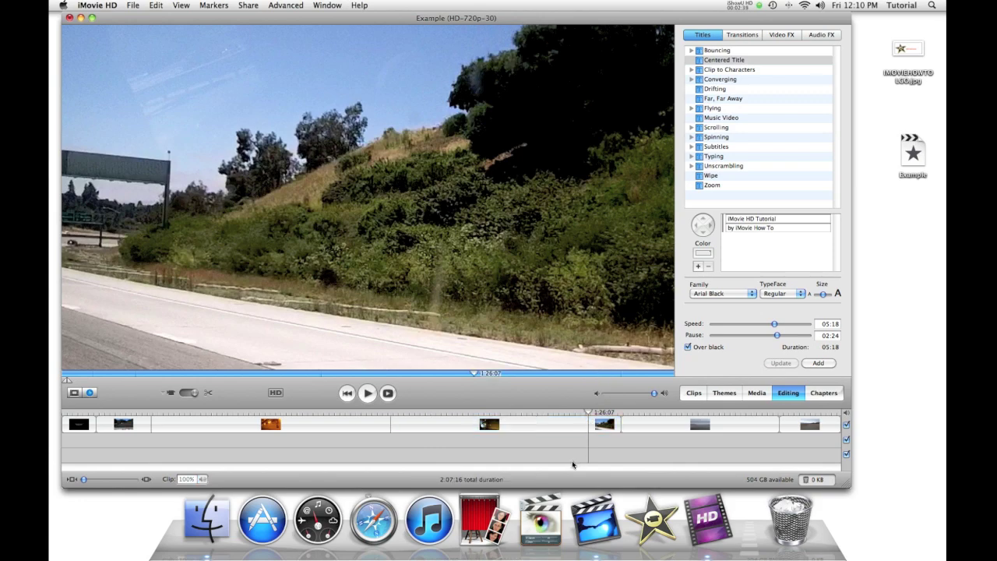
{"action": "left_click", "coordinate": [561, 434]}
{"action": "key", "text": "Delete"}
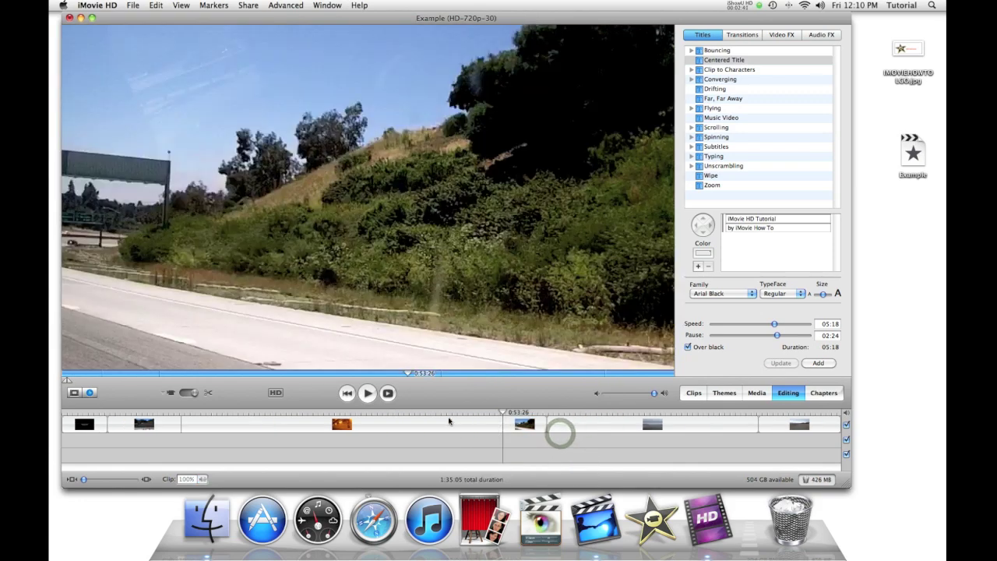
- Replay the shortened 1:35:05 movie from the start, stopping on the beach clip
{"action": "key", "text": "Home"}
{"action": "key", "text": "space"}
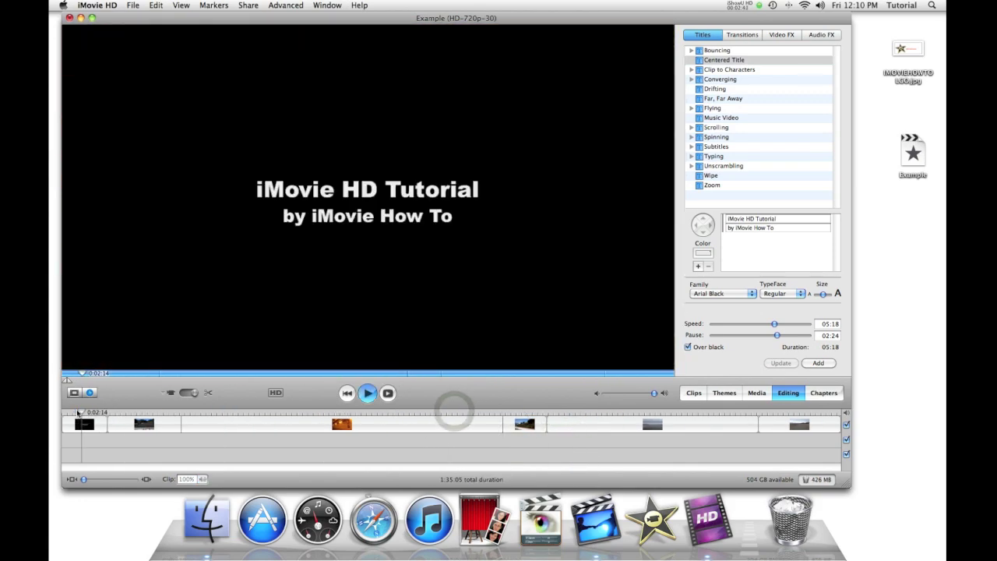
{"action": "key", "text": "XF86AudioRaiseVolume"}
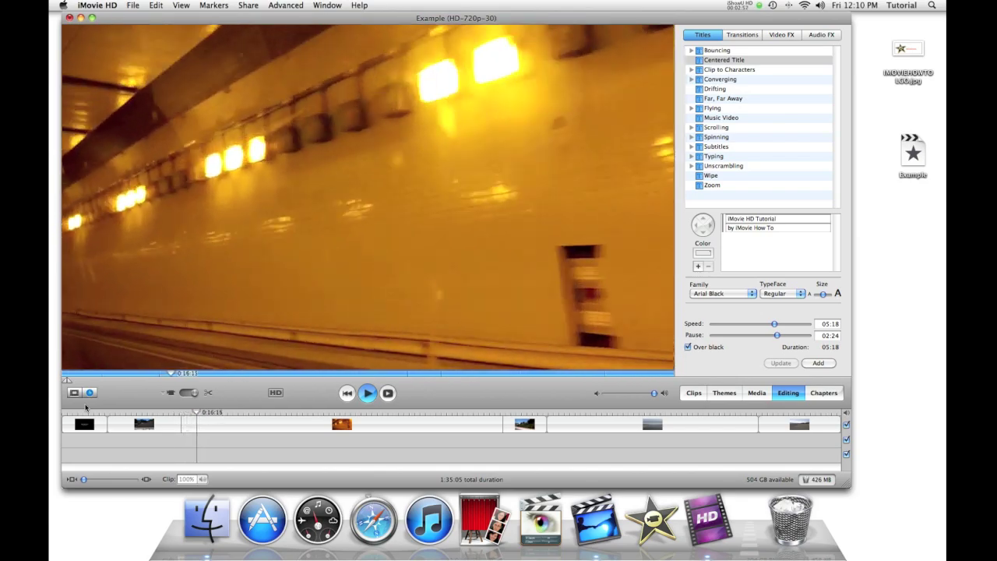
{"action": "key", "text": "space"}
{"action": "left_click", "coordinate": [547, 412]}
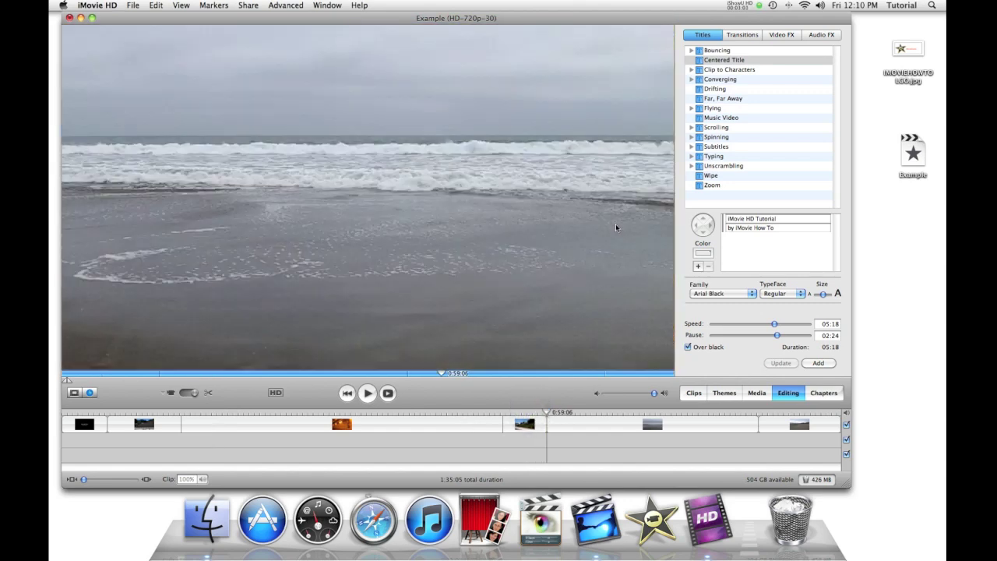
{"action": "left_click", "coordinate": [743, 36]}
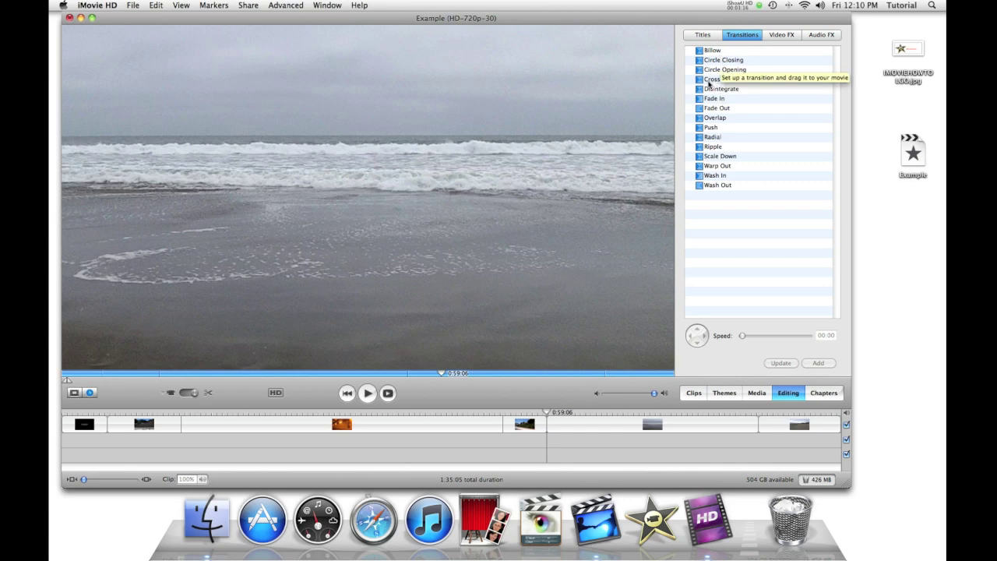
{"action": "left_click", "coordinate": [711, 80]}
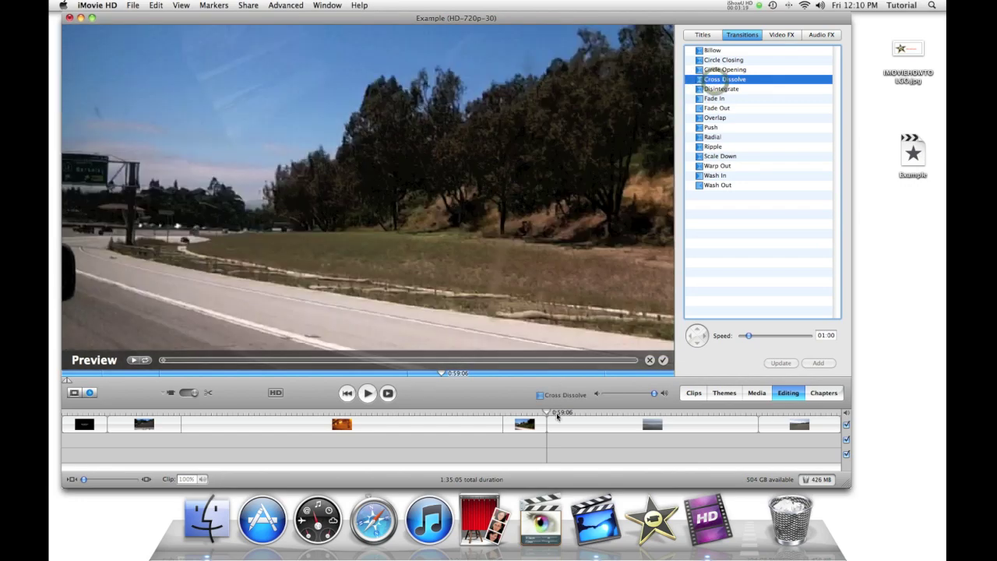
{"action": "left_click_drag", "start_coordinate": [716, 84], "coordinate": [554, 423]}
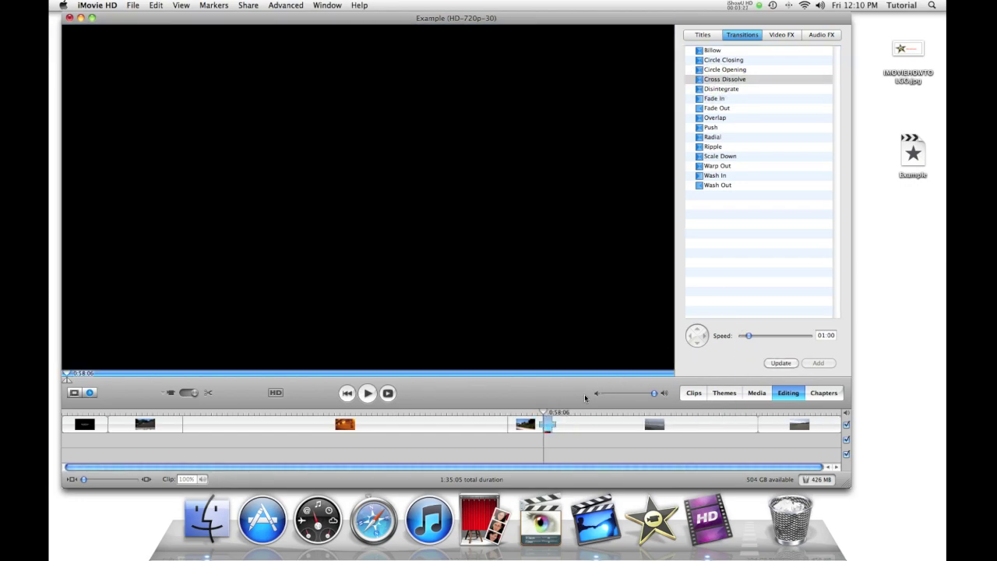
{"action": "left_click", "coordinate": [553, 429]}
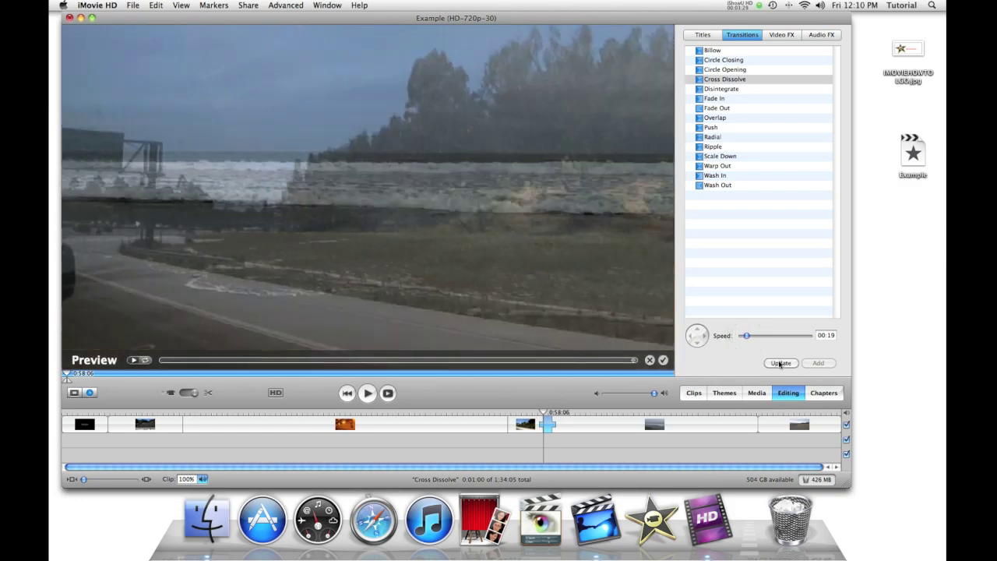
{"action": "left_click", "coordinate": [780, 364]}
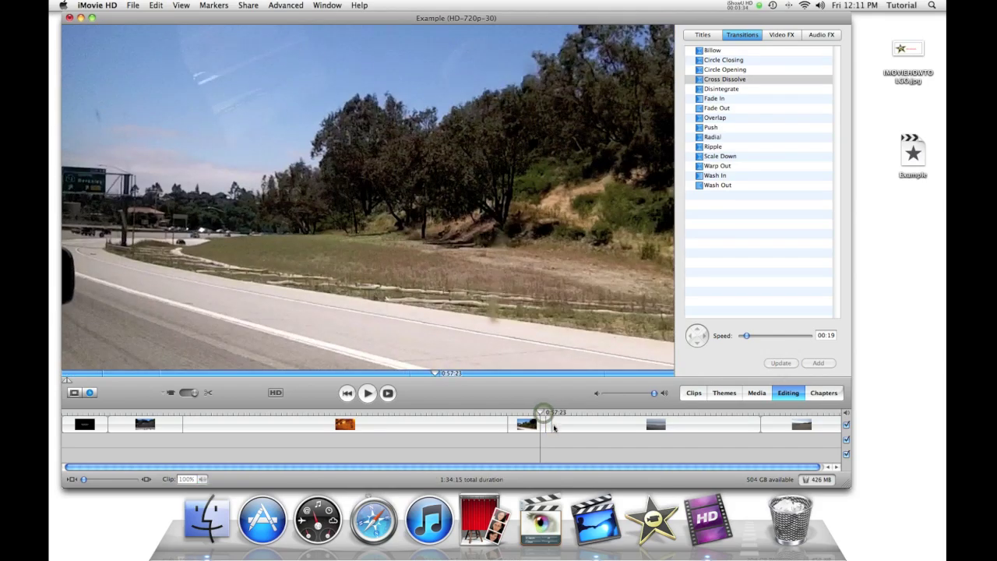
{"action": "left_click", "coordinate": [553, 425]}
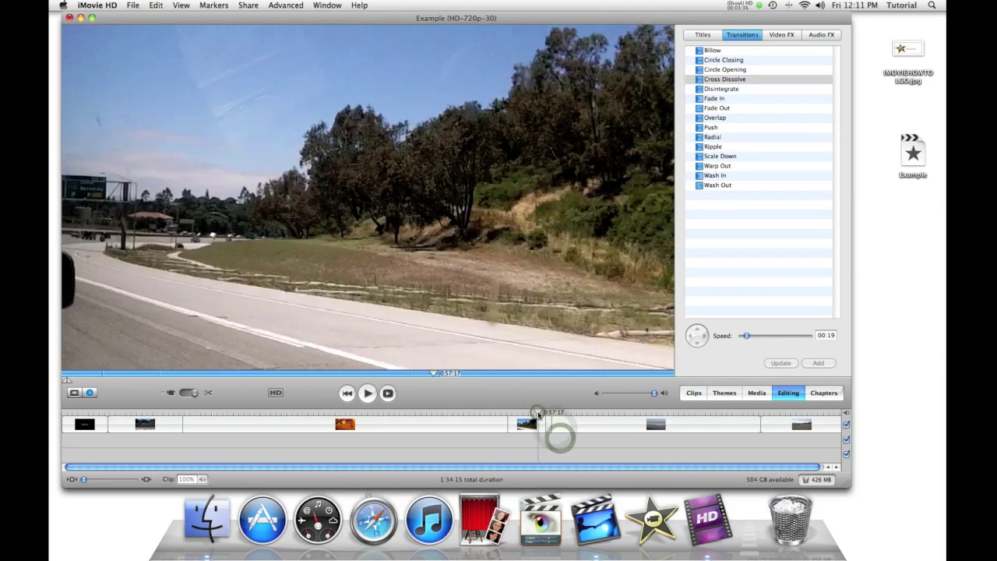
{"action": "key", "text": "space"}
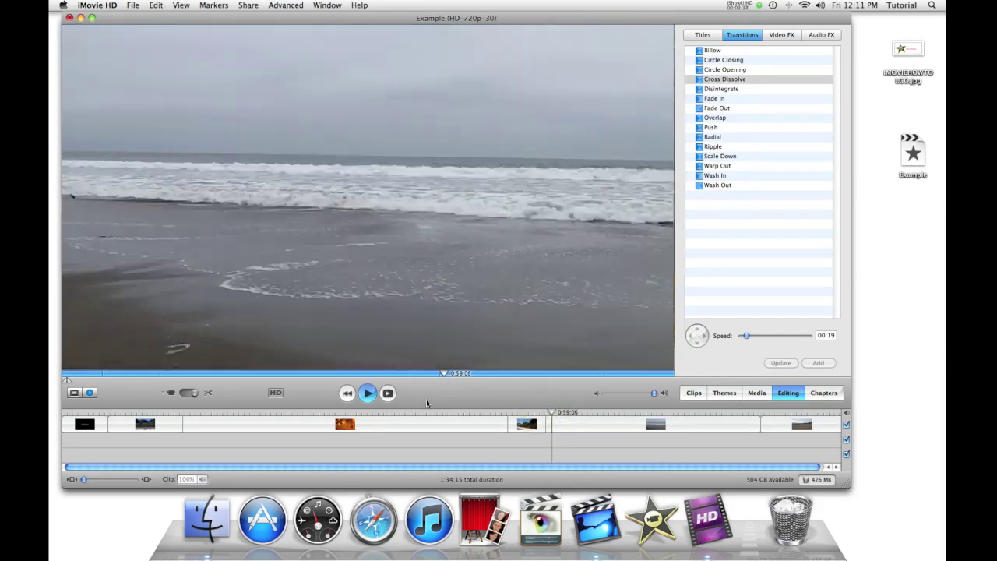
{"action": "key", "text": "XF86AudioRaiseVolume"}
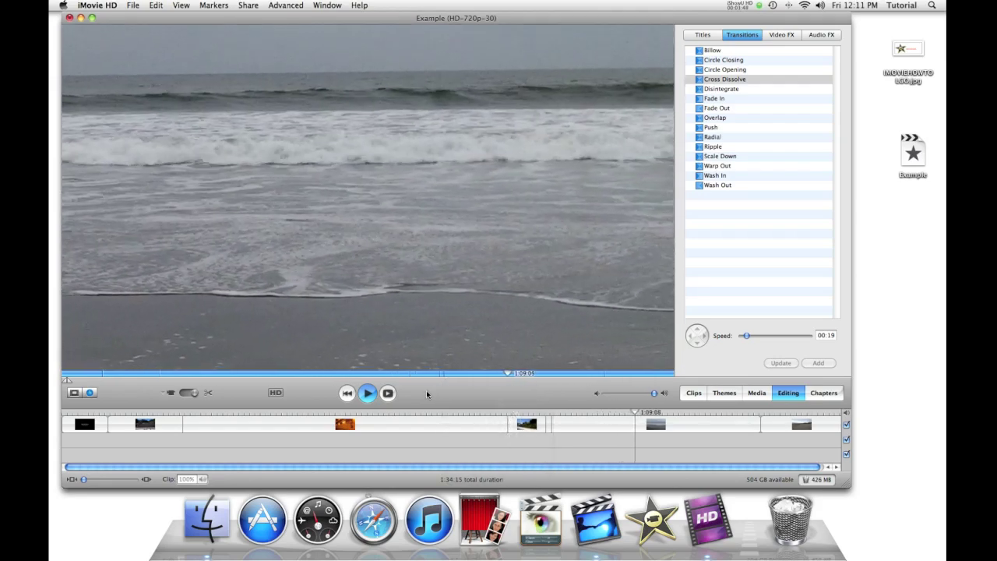
{"action": "key", "text": "space"}
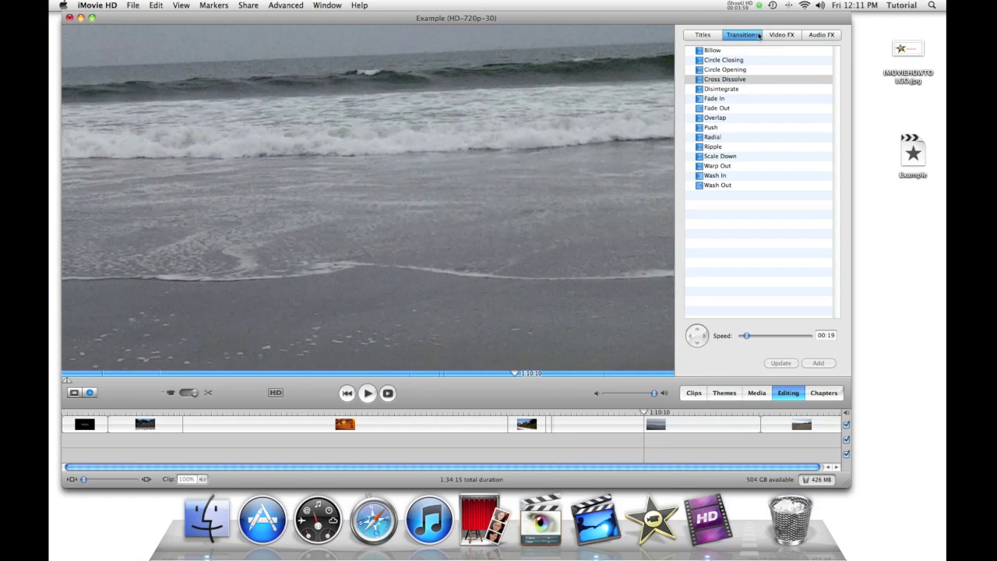
- Browse the iLife sound effects and GarageBand libraries in the Audio pane
{"action": "left_click", "coordinate": [751, 394]}
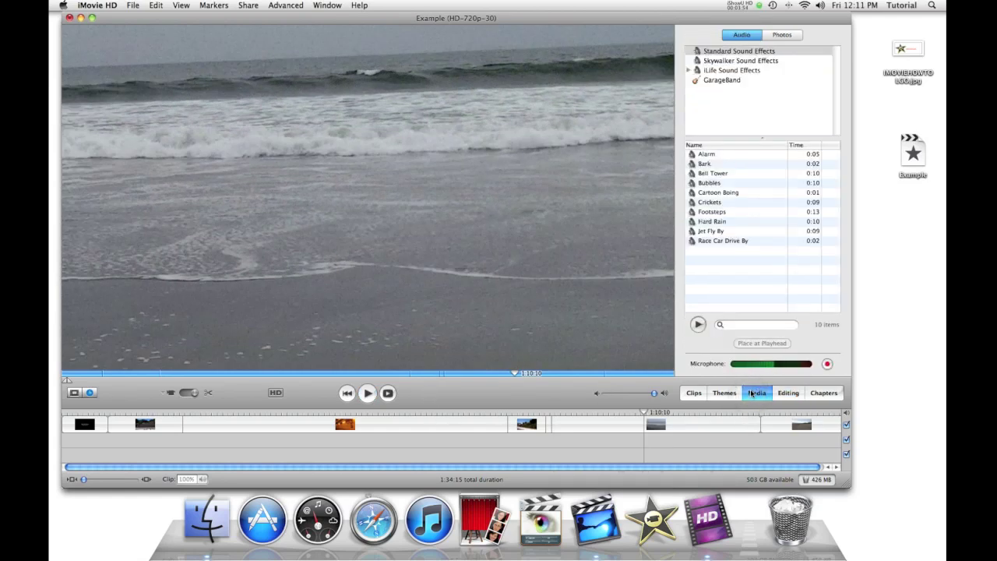
{"action": "left_click", "coordinate": [727, 73]}
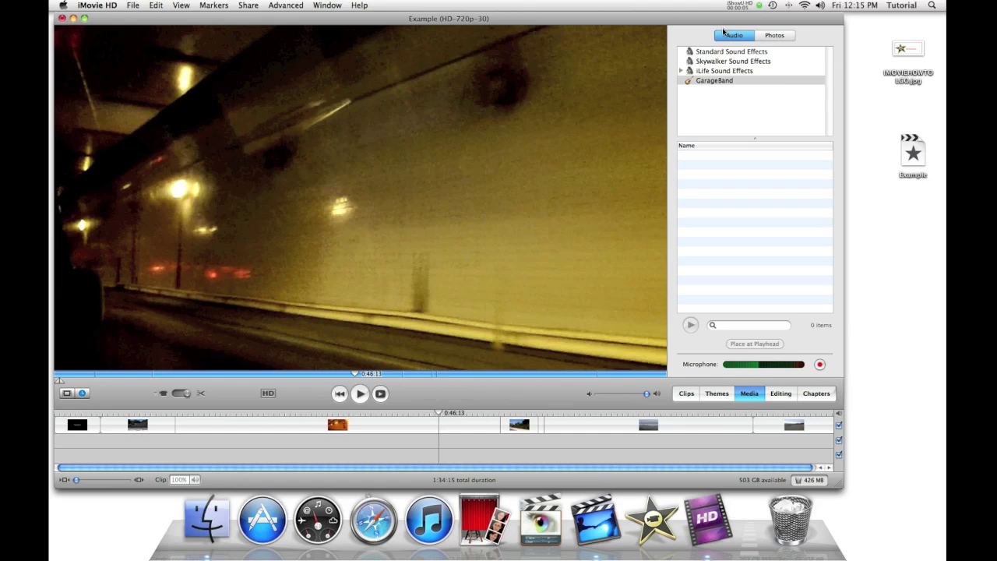
{"action": "left_click", "coordinate": [724, 70]}
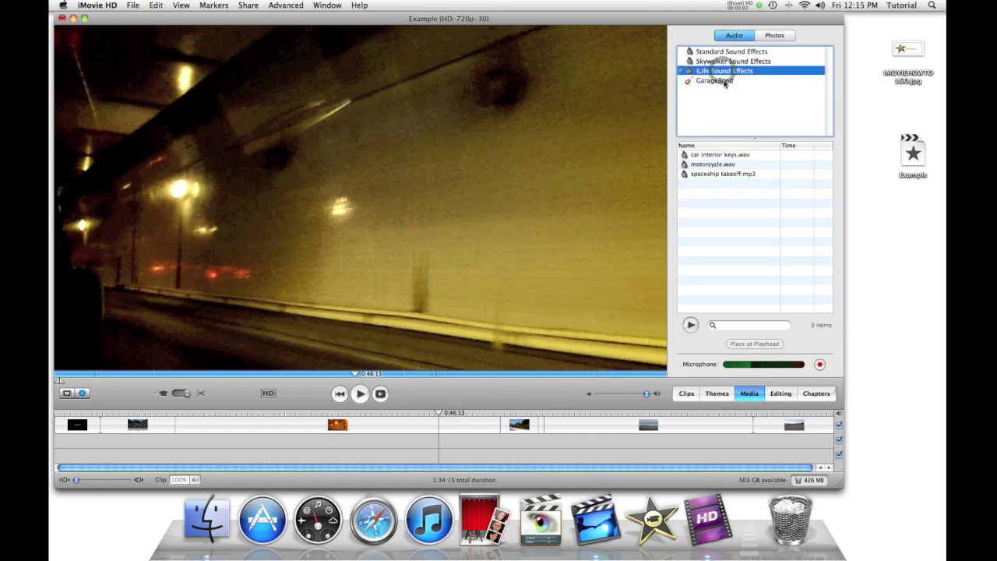
{"action": "left_click", "coordinate": [723, 81]}
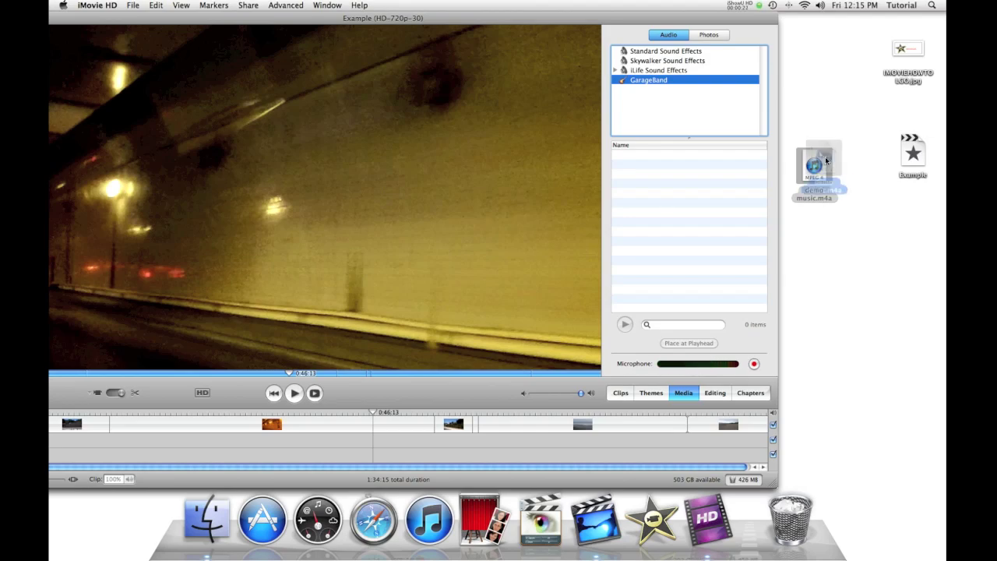
- Drag demo music.m4a from the desktop into the audio track, aligned to the movie's start
{"action": "mouse_move", "coordinate": [816, 168]}
{"action": "left_mouse_down"}
{"action": "mouse_move", "coordinate": [842, 121]}
{"action": "mouse_move", "coordinate": [517, 453]}
{"action": "left_mouse_up"}
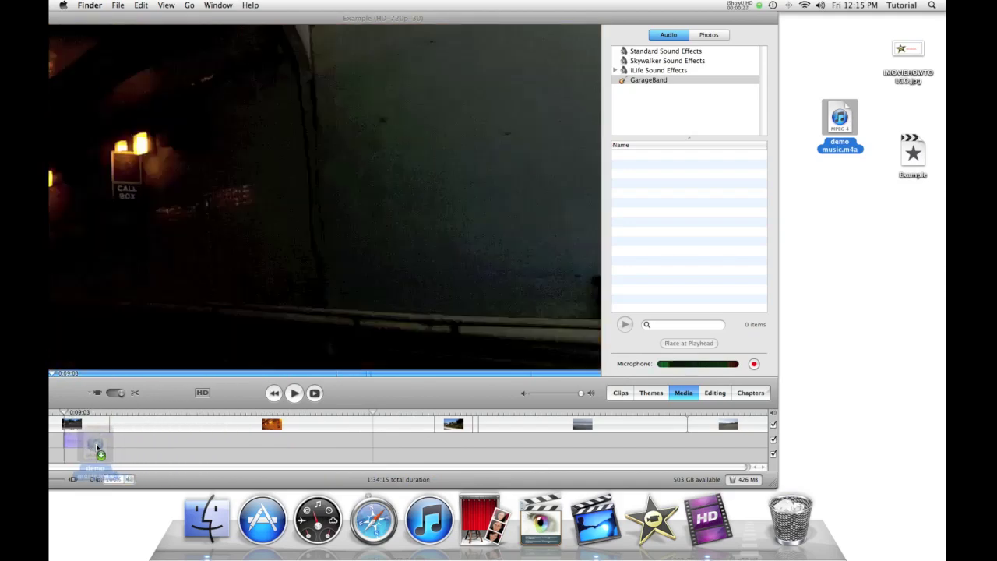
{"action": "left_click_drag", "start_coordinate": [518, 454], "coordinate": [90, 446]}
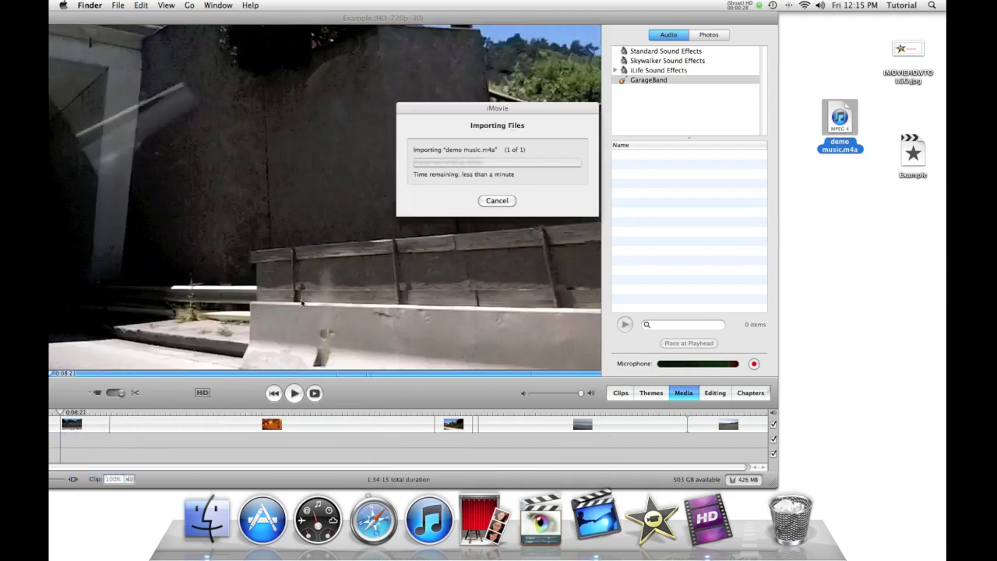
{"action": "mouse_move", "coordinate": [515, 17]}
{"action": "left_mouse_down"}
{"action": "mouse_move", "coordinate": [643, 12]}
{"action": "mouse_move", "coordinate": [570, 13]}
{"action": "left_mouse_up"}
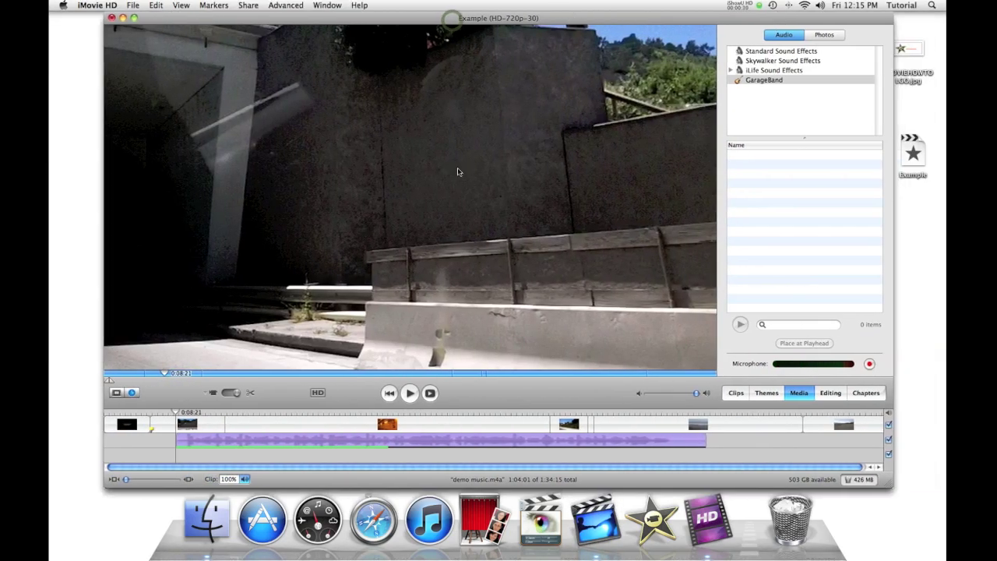
{"action": "left_click_drag", "start_coordinate": [206, 438], "coordinate": [103, 450]}
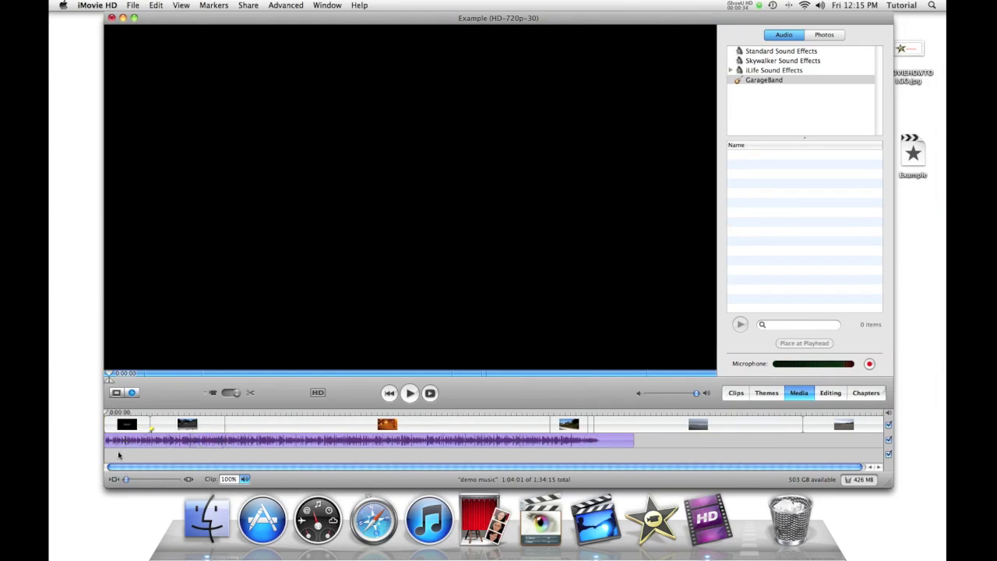
{"action": "left_click", "coordinate": [118, 453]}
{"action": "key", "text": "space"}
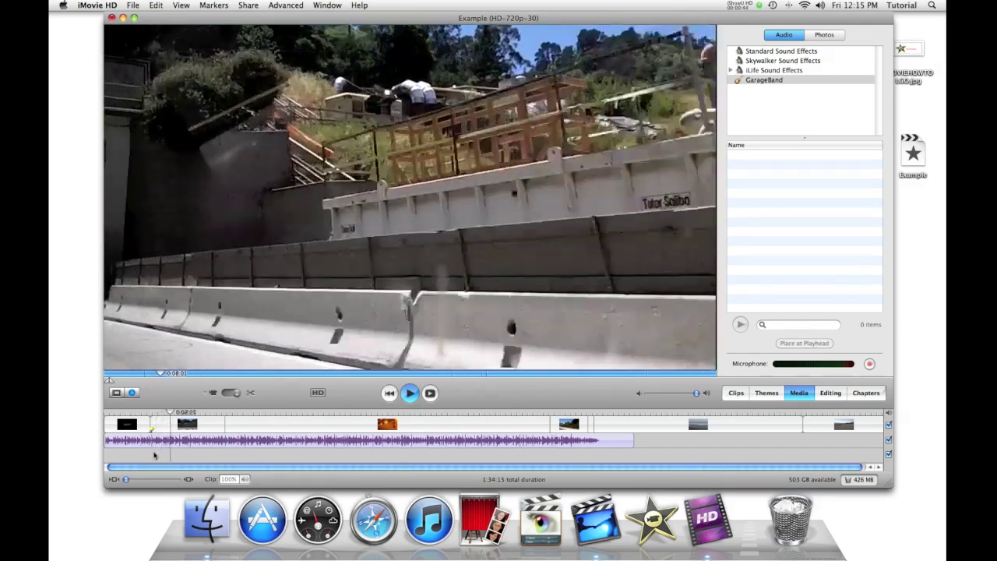
{"action": "key", "text": "XF86AudioRaiseVolume"}
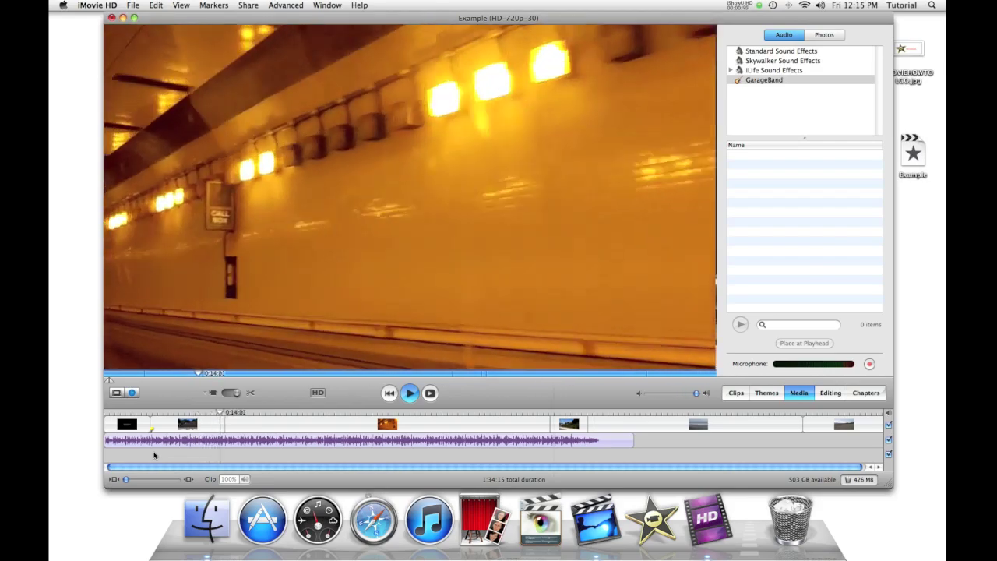
{"action": "left_click", "coordinate": [265, 425]}
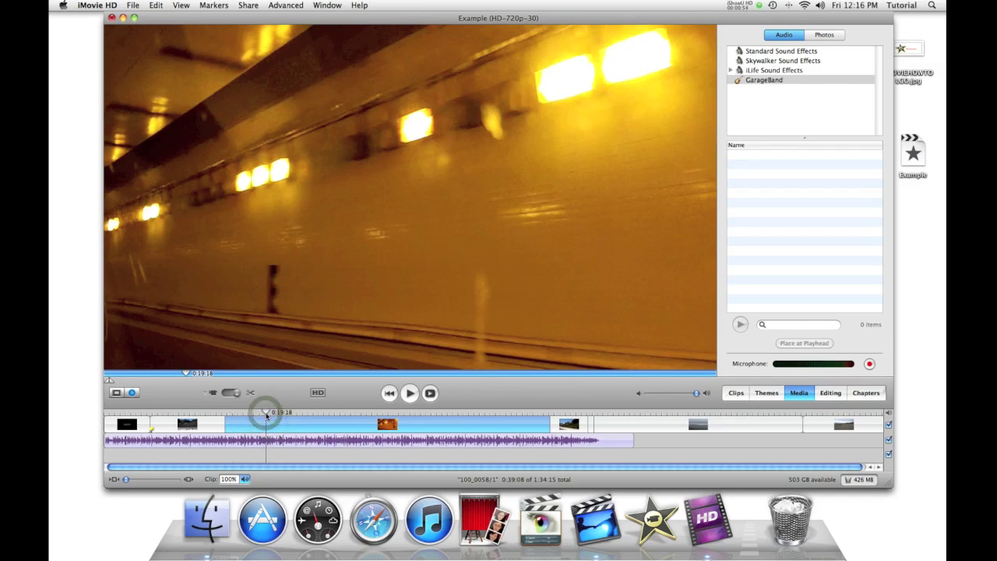
- Split the tunnel clip five seconds in and delete the front piece, leaving 1:29:15
{"action": "left_click", "coordinate": [156, 6]}
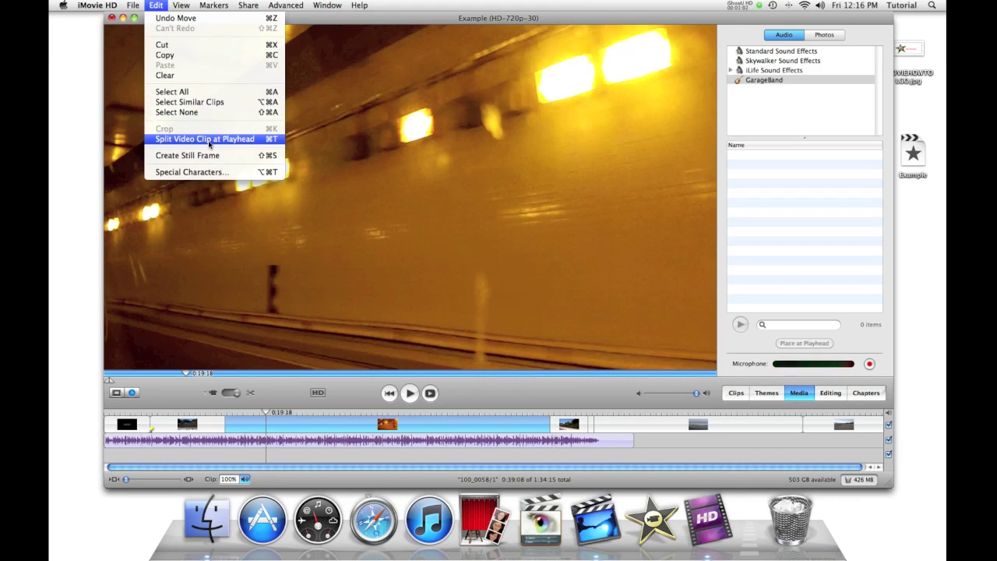
{"action": "left_click", "coordinate": [209, 141]}
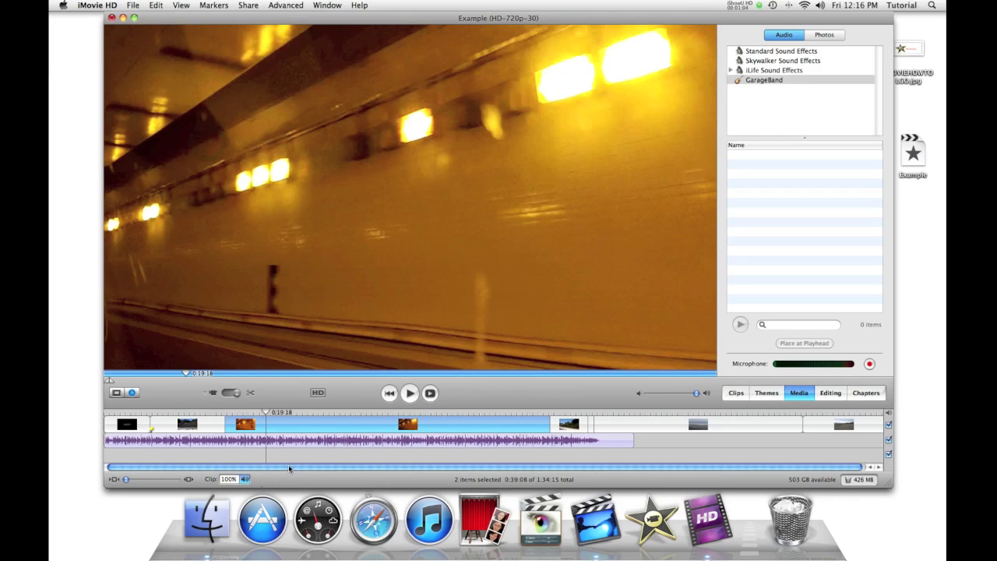
{"action": "left_click", "coordinate": [256, 428]}
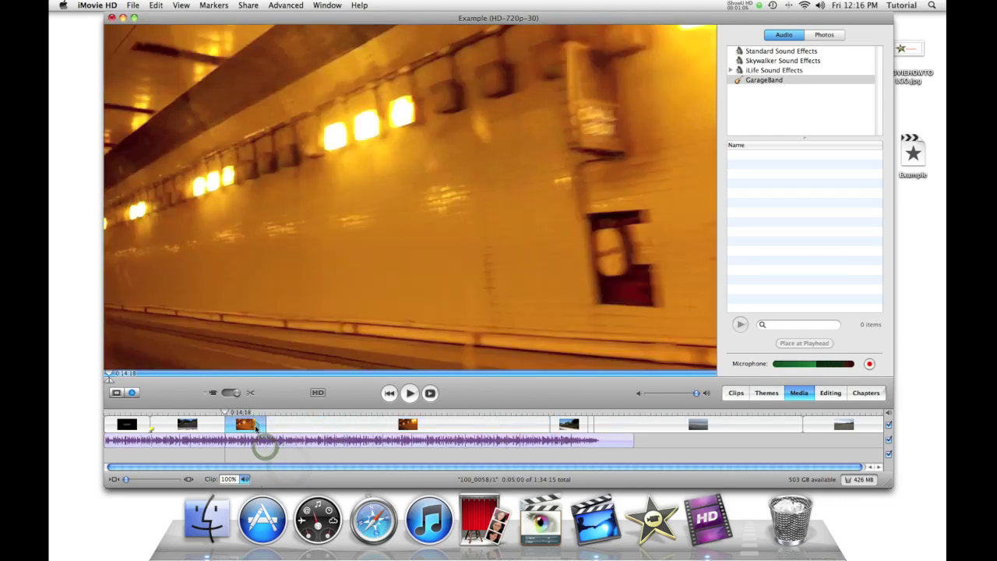
{"action": "key", "text": "Delete"}
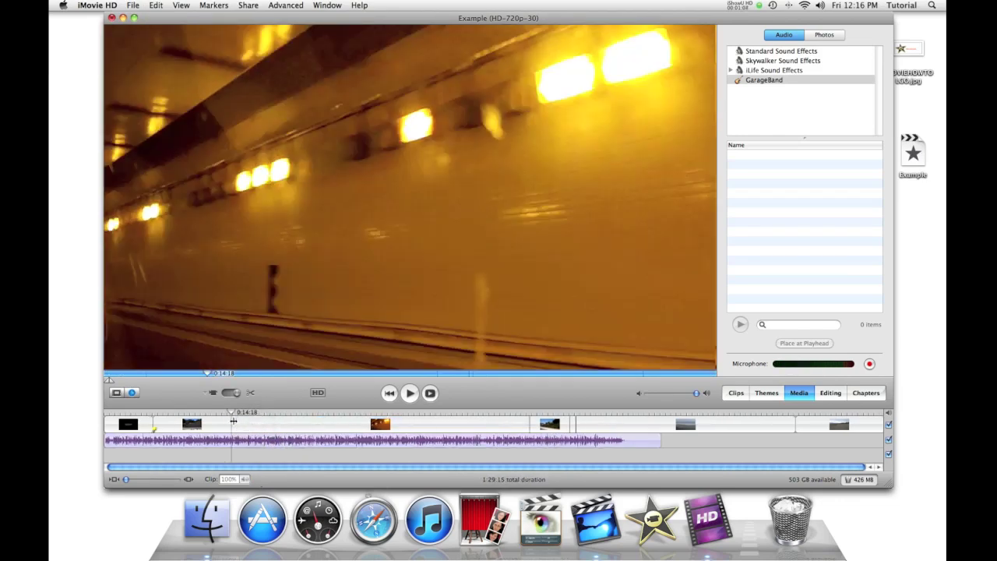
{"action": "left_click_drag", "start_coordinate": [224, 418], "coordinate": [127, 420]}
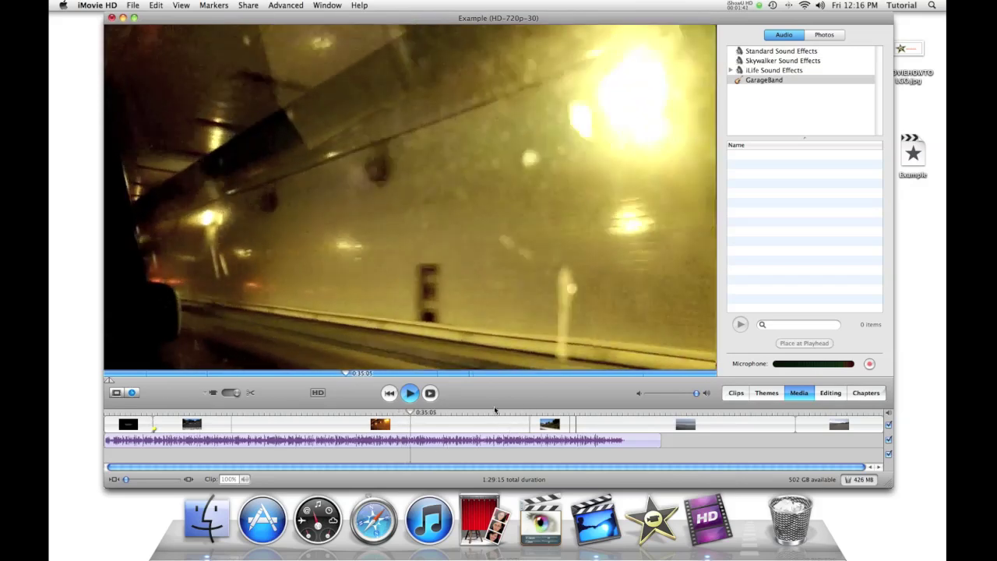
{"action": "key", "text": "space"}
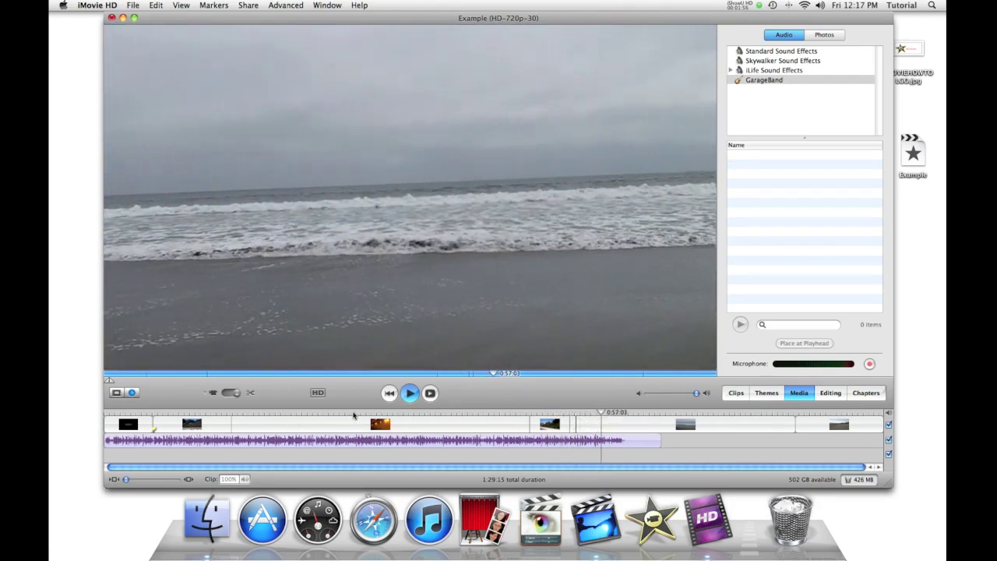
- Play back the movie from around 0:24 and stop at 0:50:12 for the cut
{"action": "left_click", "coordinate": [366, 412]}
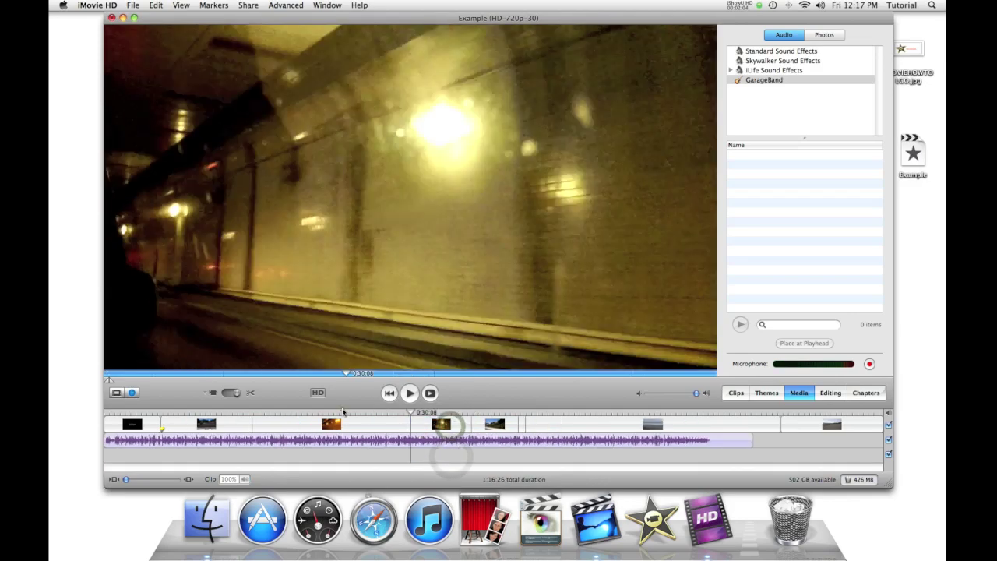
{"action": "left_click", "coordinate": [343, 411]}
{"action": "key", "text": "space"}
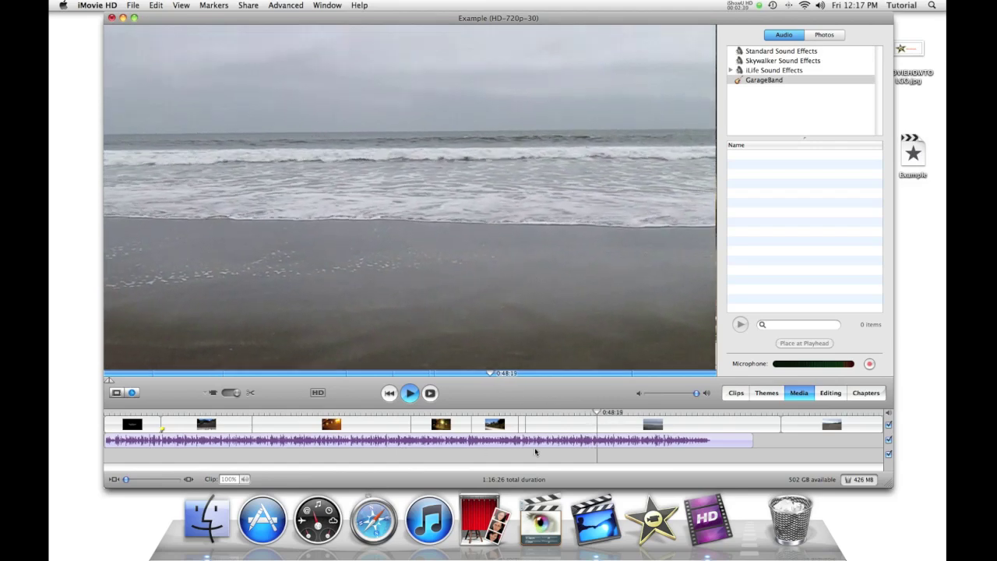
{"action": "key", "text": "space"}
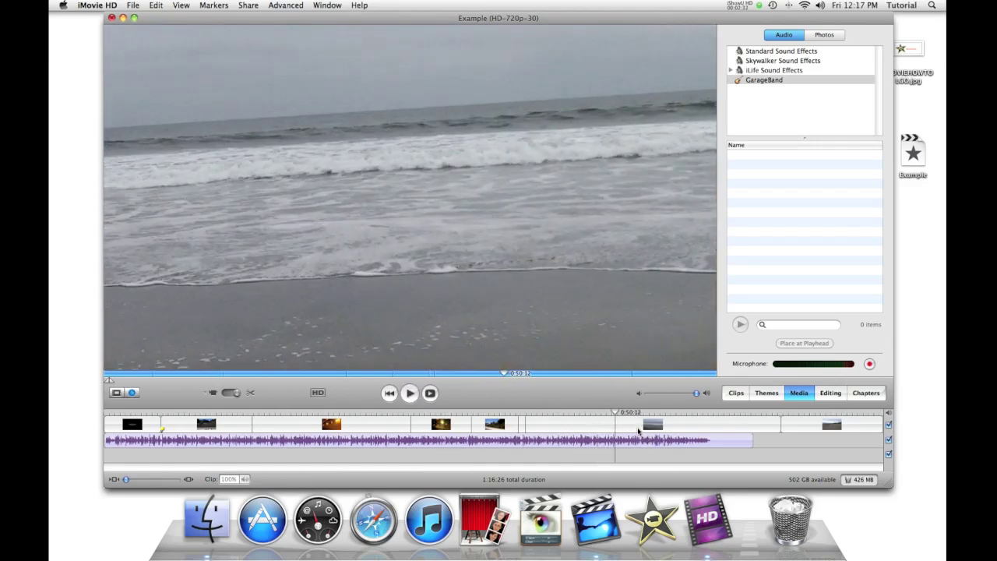
- Split beach clip 100_0711 at 0:50:12, then delete the sand clip and leftover beach piece
{"action": "left_click", "coordinate": [638, 430]}
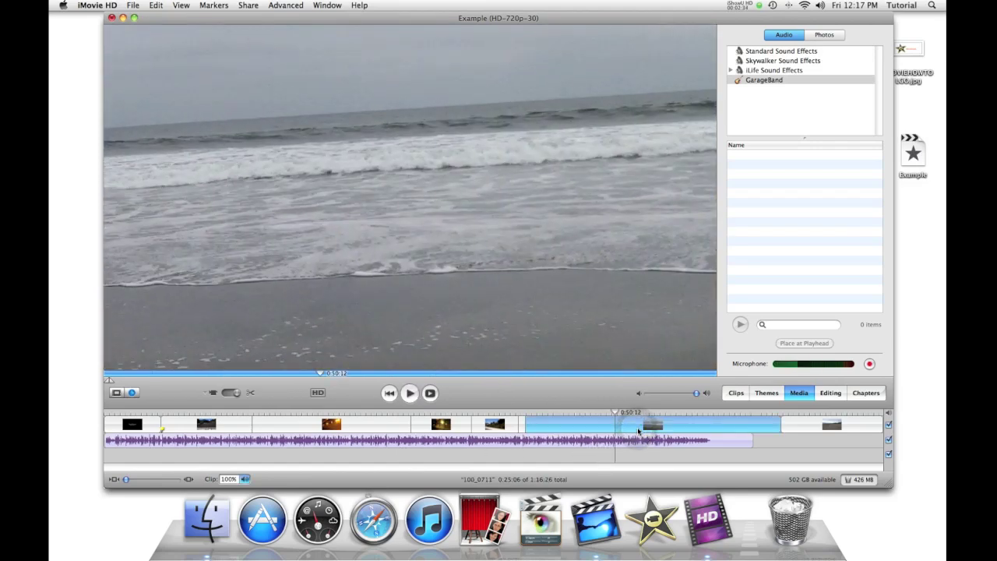
{"action": "key", "text": "super+t"}
{"action": "left_click", "coordinate": [768, 450]}
{"action": "left_click_drag", "start_coordinate": [711, 419], "coordinate": [804, 418]}
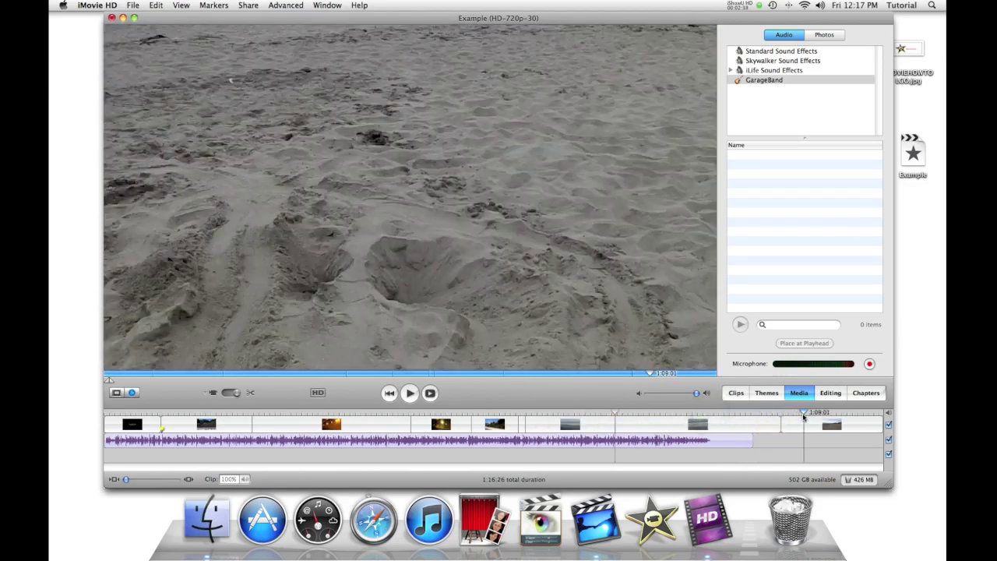
{"action": "left_click", "coordinate": [814, 422]}
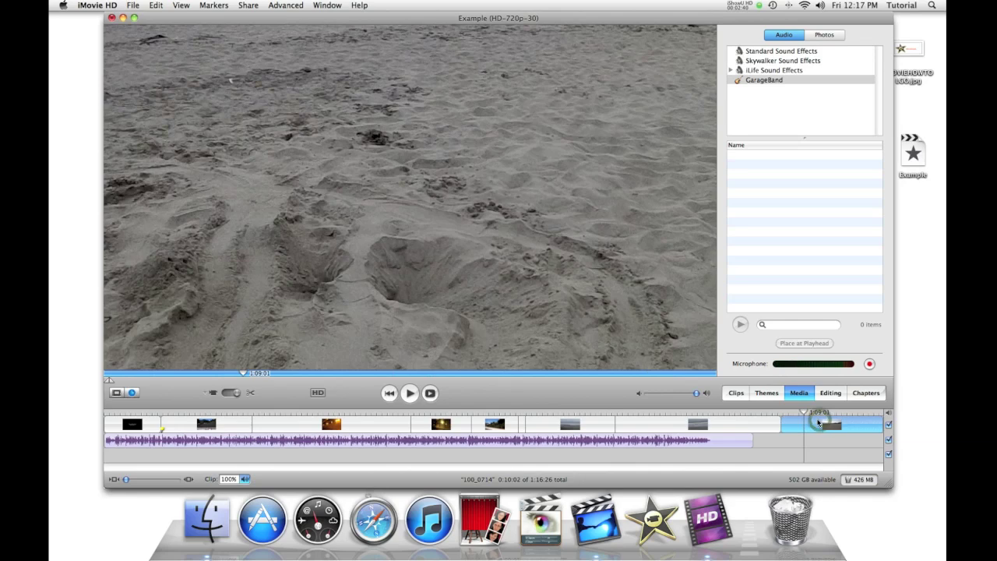
{"action": "key", "text": "Delete"}
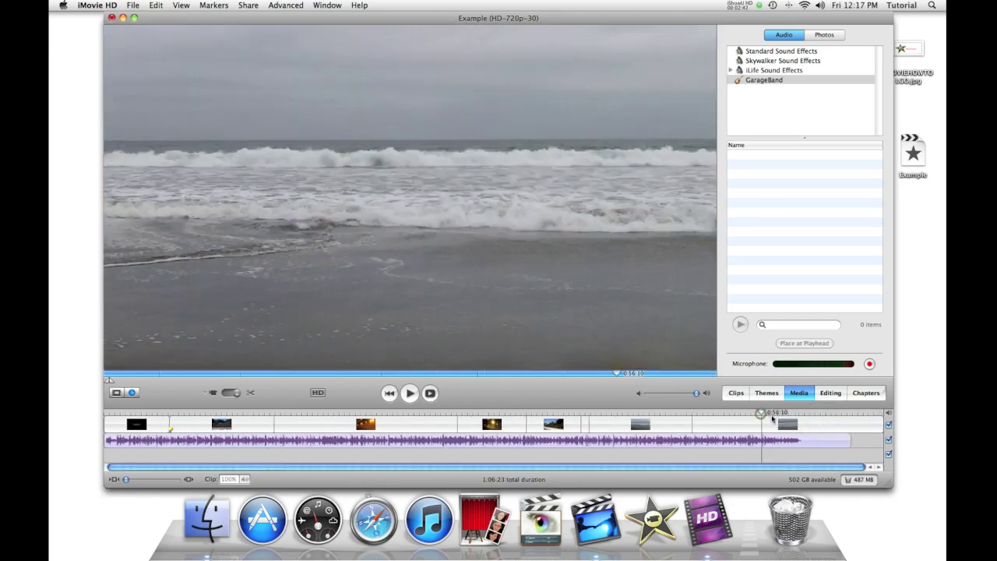
{"action": "left_click", "coordinate": [771, 422]}
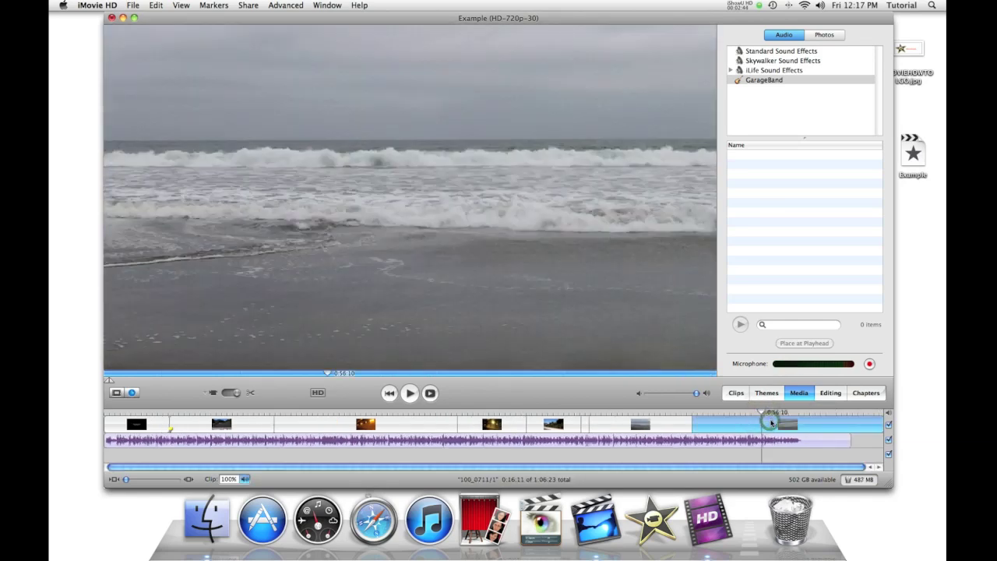
{"action": "left_click_drag", "start_coordinate": [772, 423], "coordinate": [817, 410]}
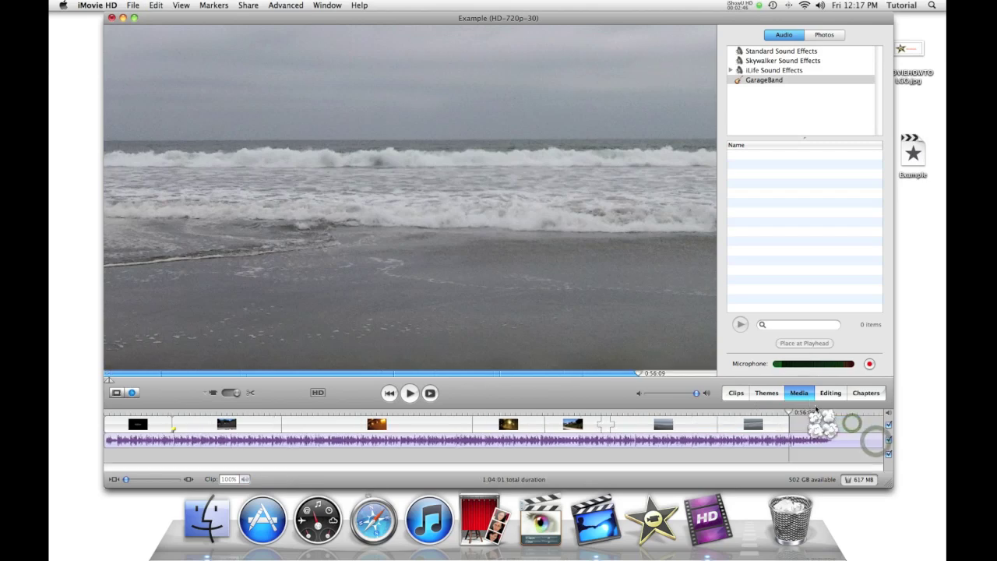
{"action": "left_click", "coordinate": [829, 394]}
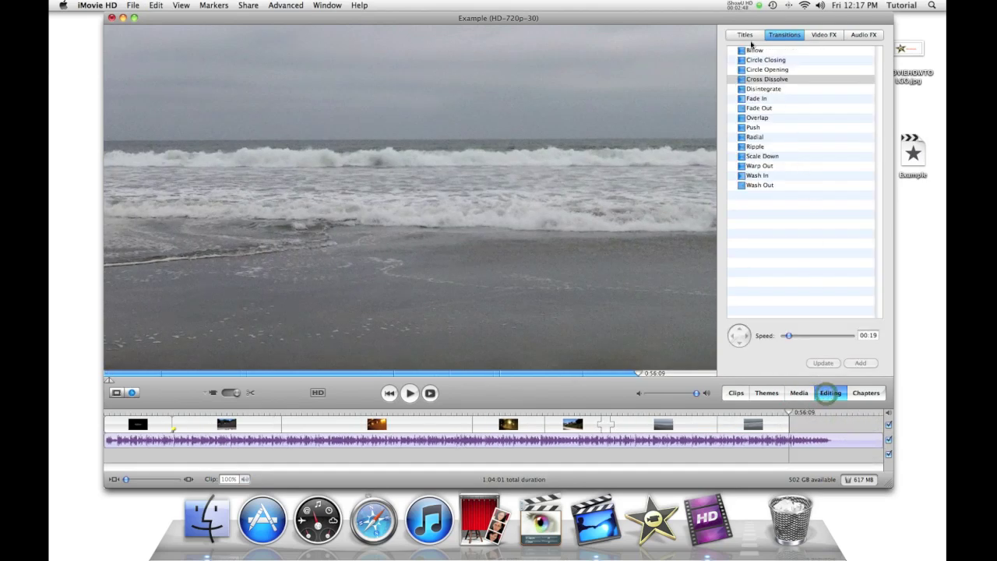
- Preview several title styles and settle on Scrolling > Rolling Centered Credits
{"action": "left_click", "coordinate": [747, 35]}
{"action": "left_click", "coordinate": [760, 98]}
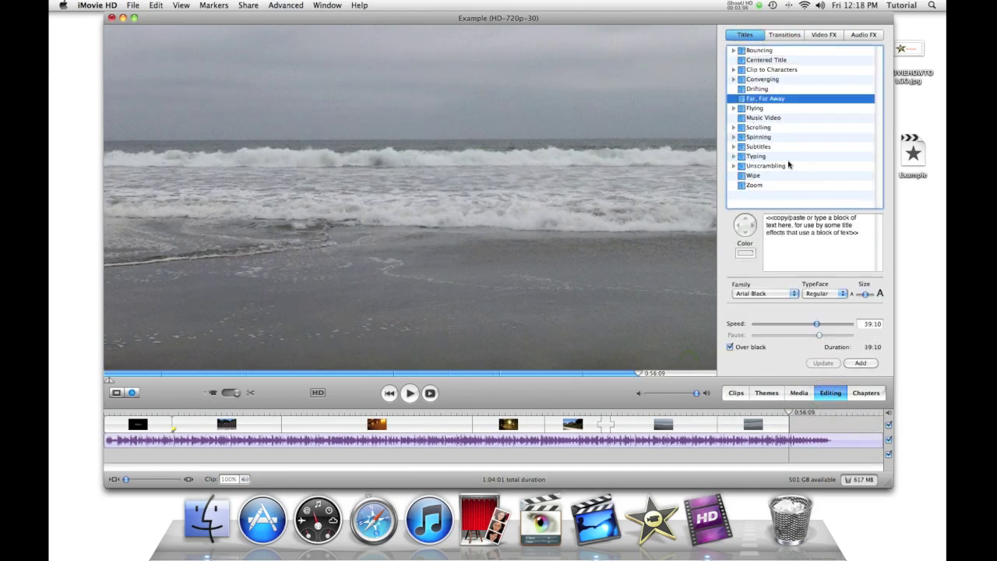
{"action": "left_click", "coordinate": [762, 60]}
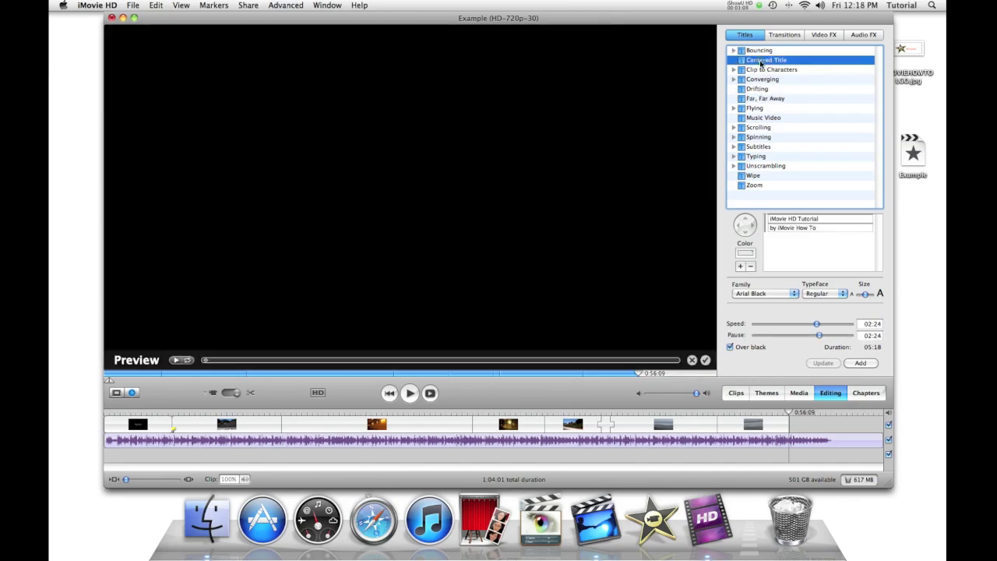
{"action": "left_click", "coordinate": [734, 128]}
{"action": "left_click", "coordinate": [768, 145]}
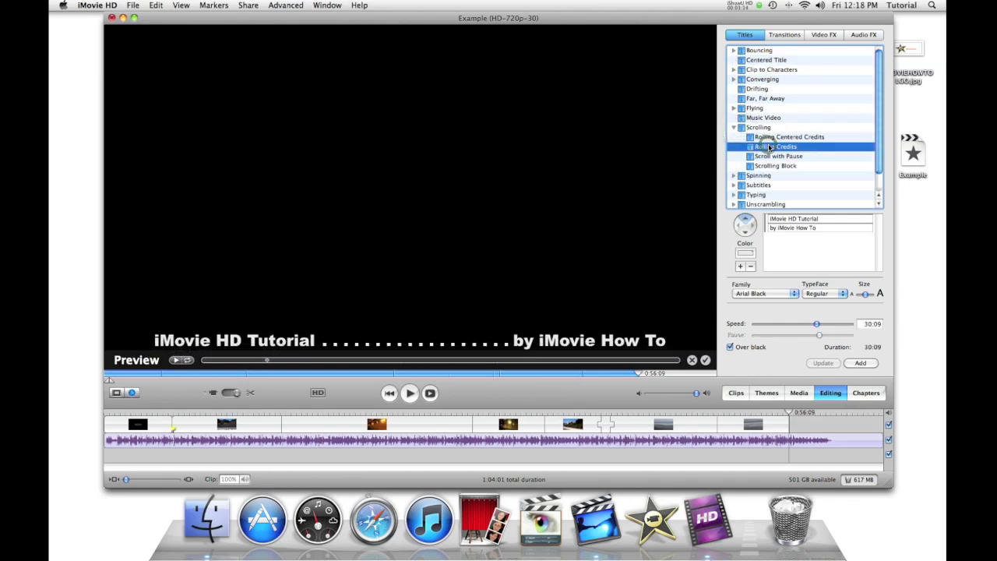
{"action": "left_click", "coordinate": [770, 137]}
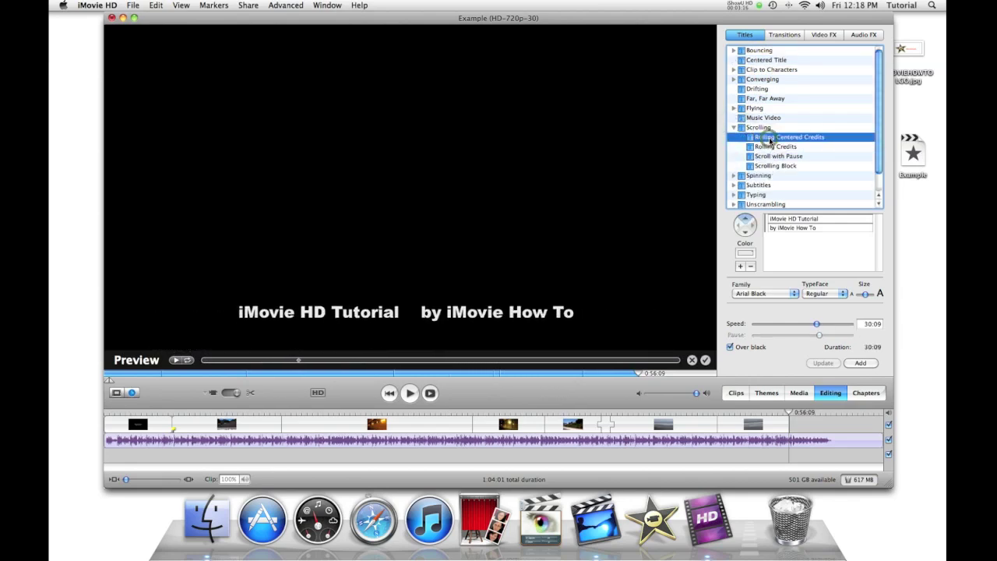
{"action": "left_click", "coordinate": [770, 146]}
{"action": "left_click", "coordinate": [772, 137]}
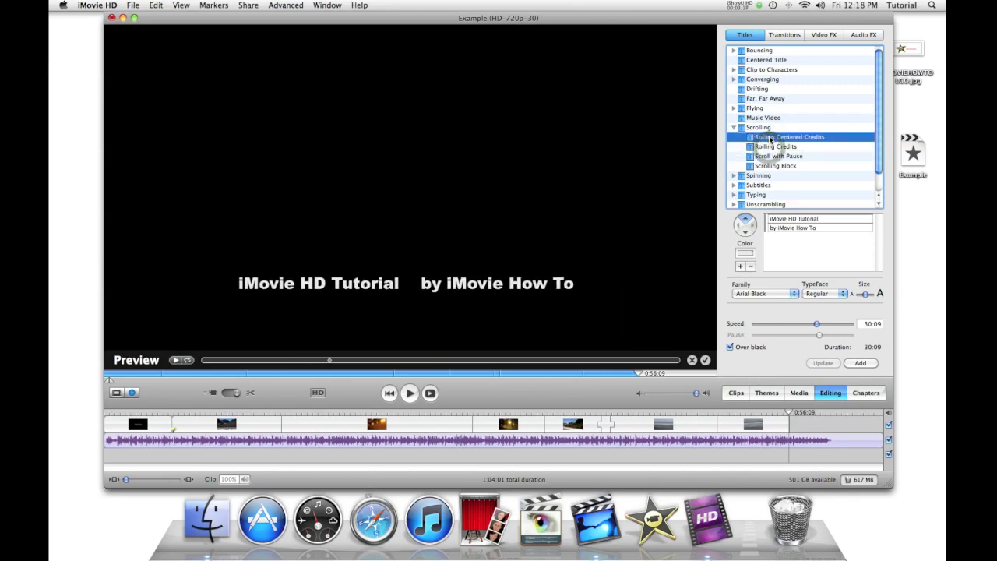
{"action": "left_click", "coordinate": [822, 218]}
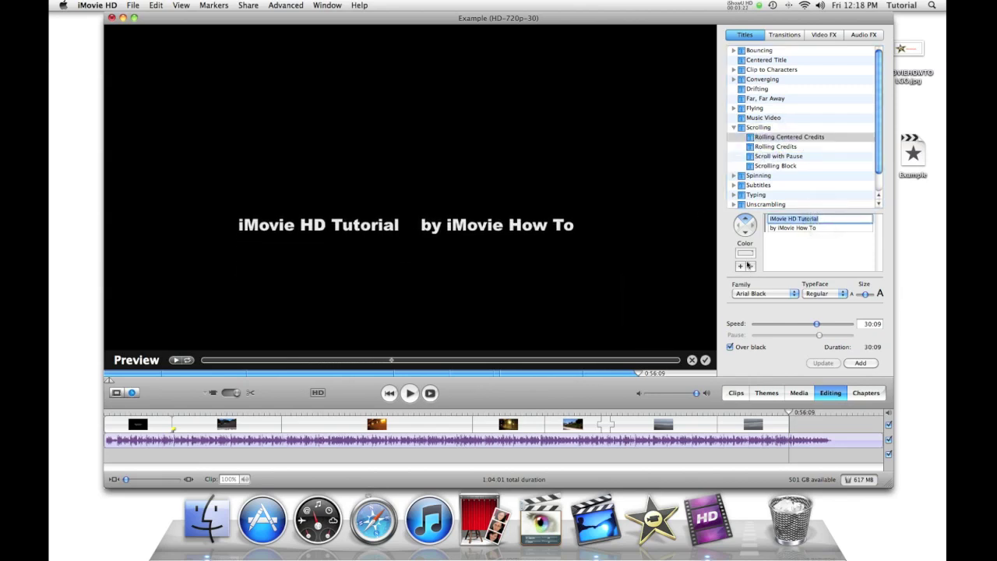
- Add the credit lines 'A Film by' and 'iMovie How To' to the rolling credits
{"action": "left_click", "coordinate": [740, 265]}
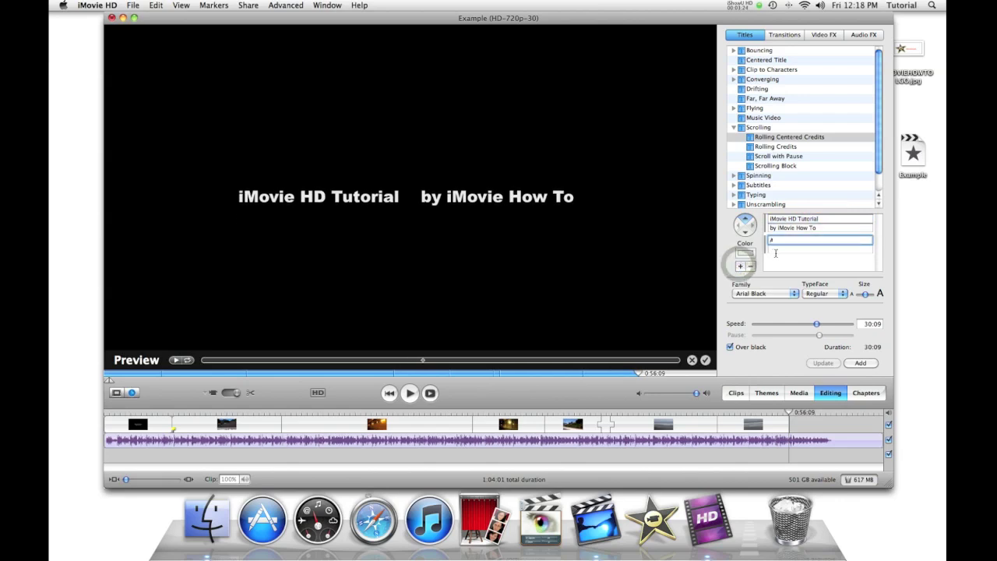
{"action": "type", "text": "A Film by"}
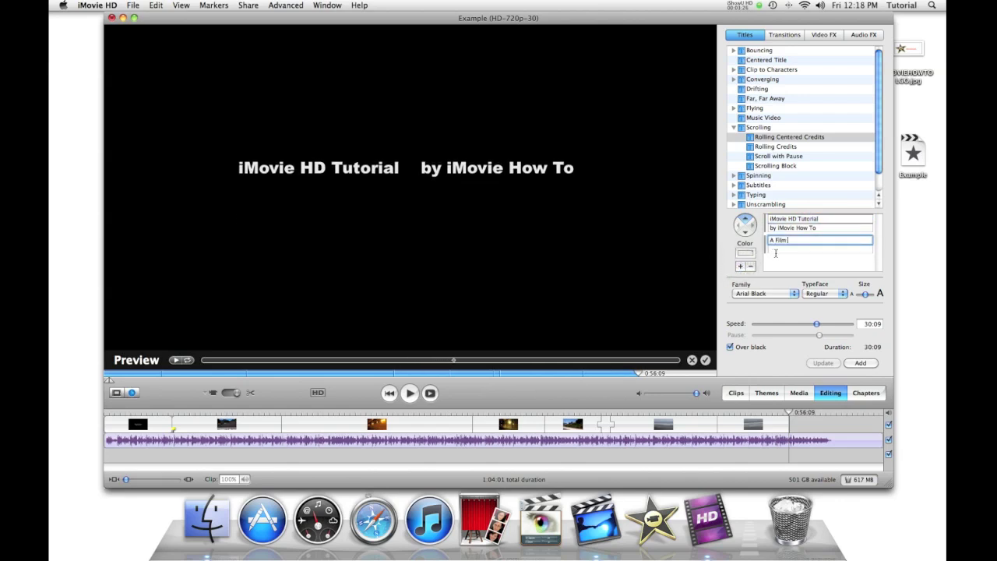
{"action": "left_click", "coordinate": [777, 254]}
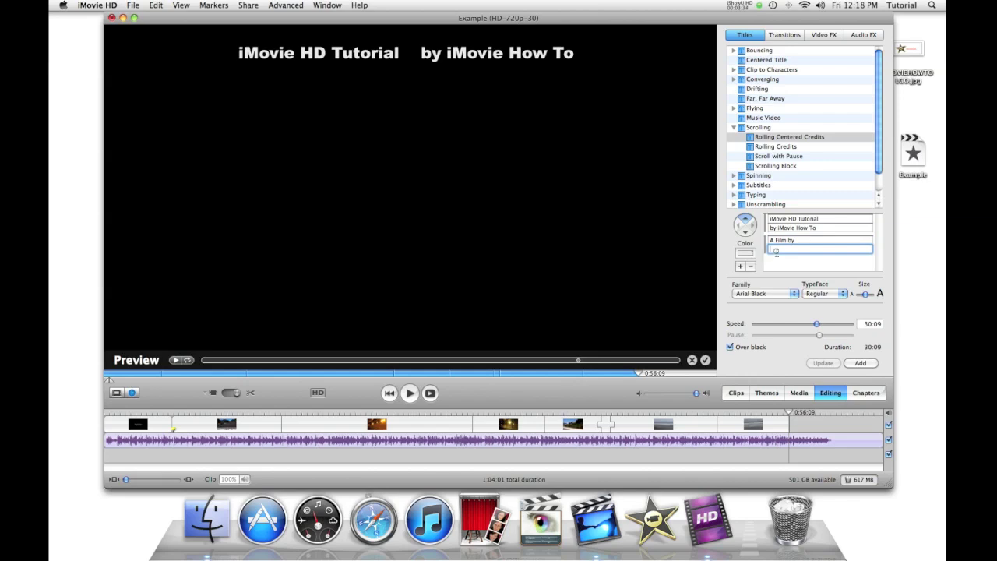
{"action": "type", "text": "iMovie How To"}
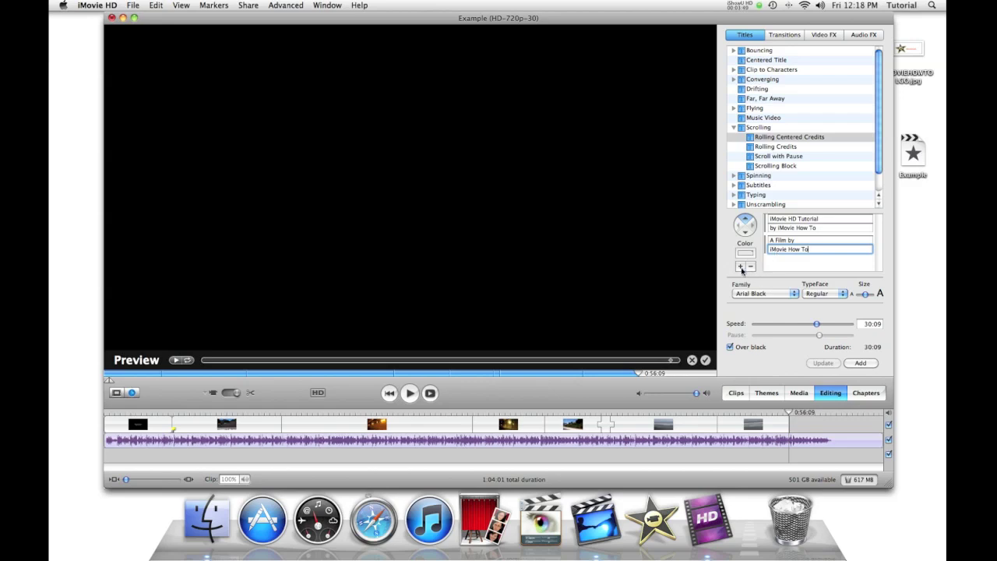
{"action": "left_click", "coordinate": [741, 267]}
{"action": "type", "text": "© 2011 iMovie How To"}
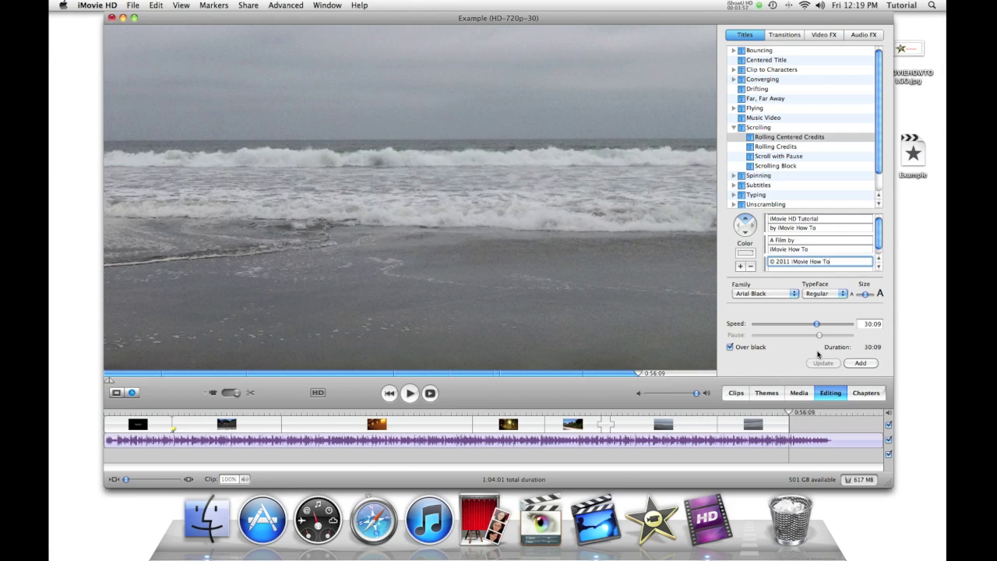
- Shorten the credits duration slightly, preview all lines, and insert the credits at the movie's end
{"action": "left_click_drag", "start_coordinate": [816, 324], "coordinate": [815, 326]}
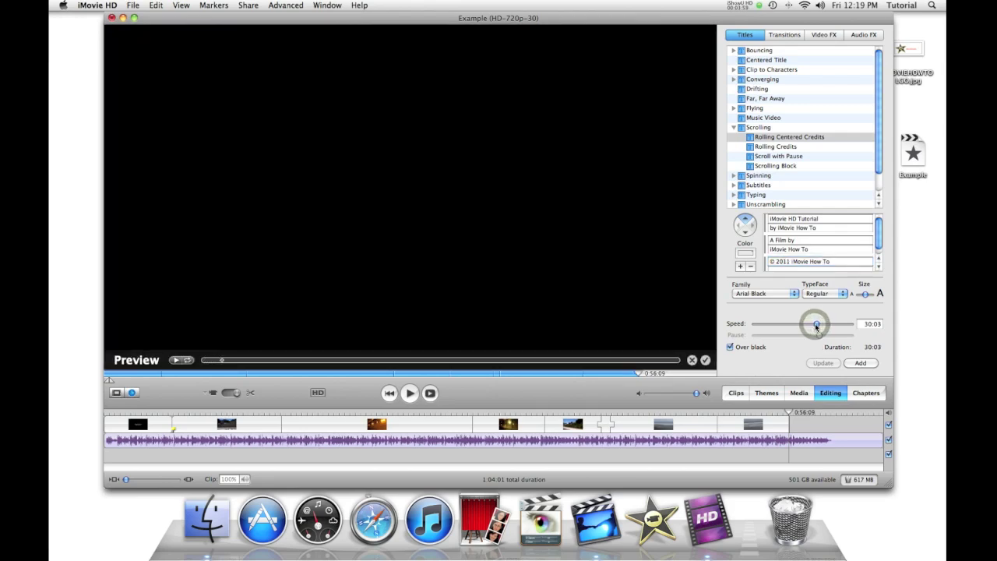
{"action": "left_click_drag", "start_coordinate": [286, 361], "coordinate": [349, 363]}
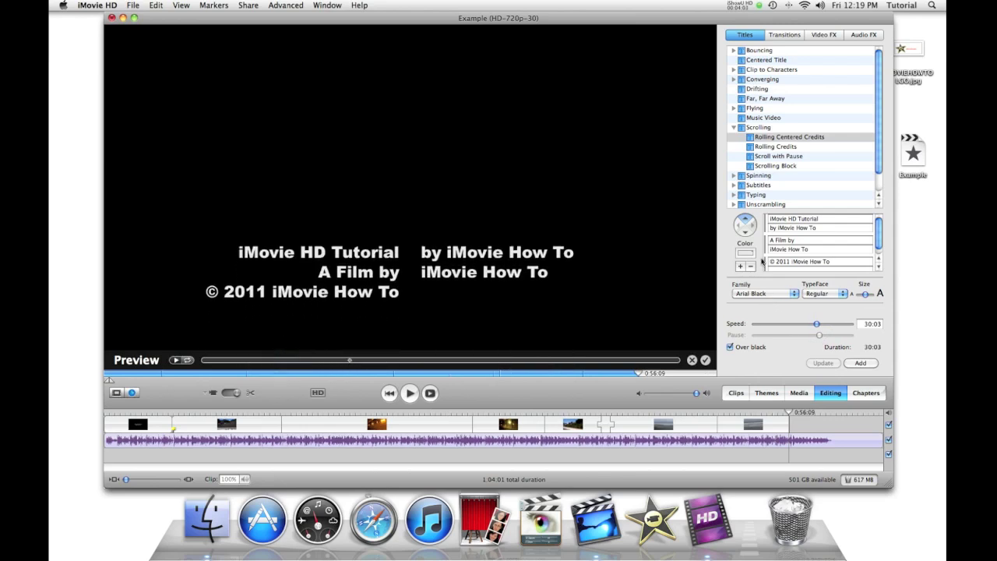
{"action": "left_click", "coordinate": [740, 265]}
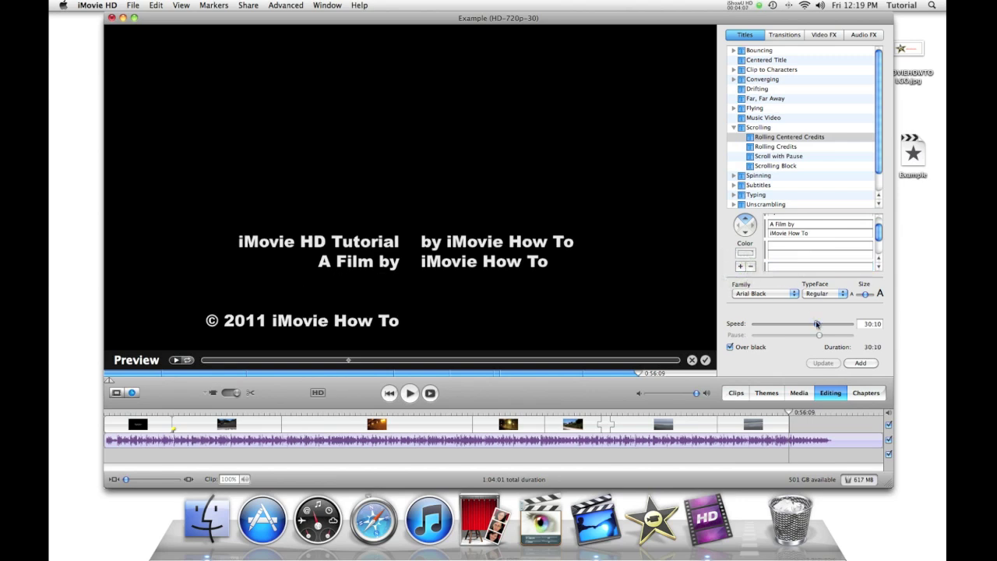
{"action": "left_click", "coordinate": [855, 363]}
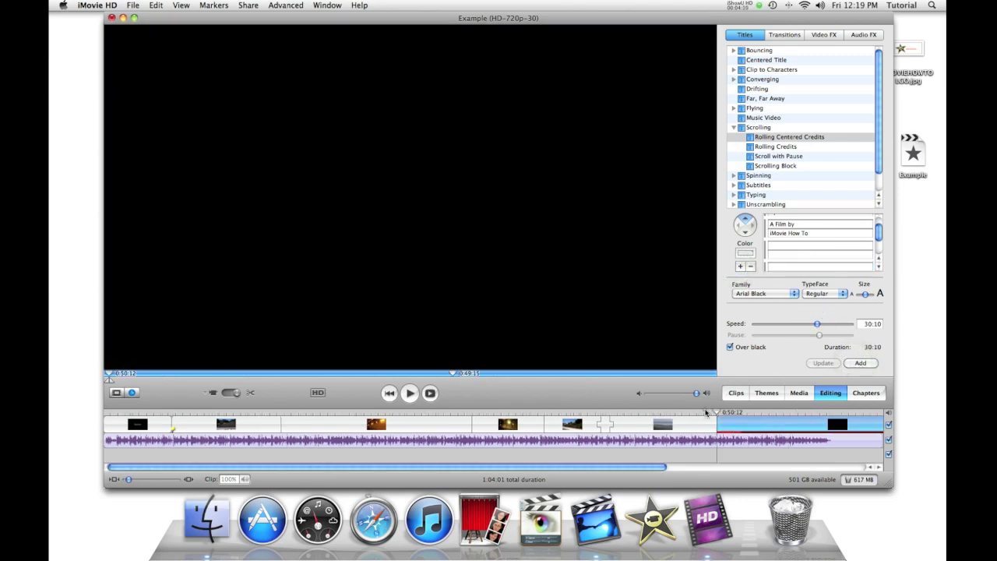
{"action": "left_click", "coordinate": [705, 422]}
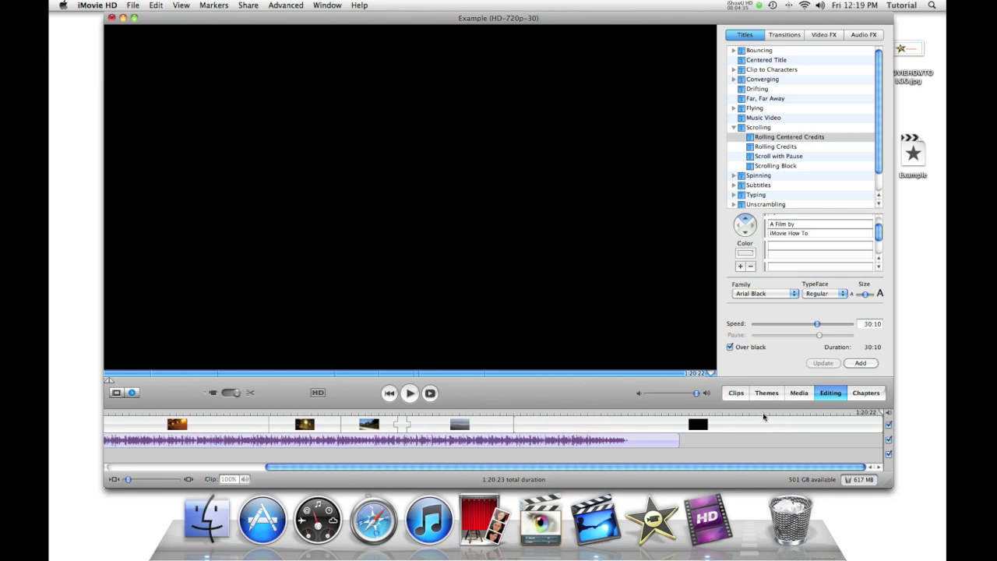
{"action": "left_click", "coordinate": [744, 416]}
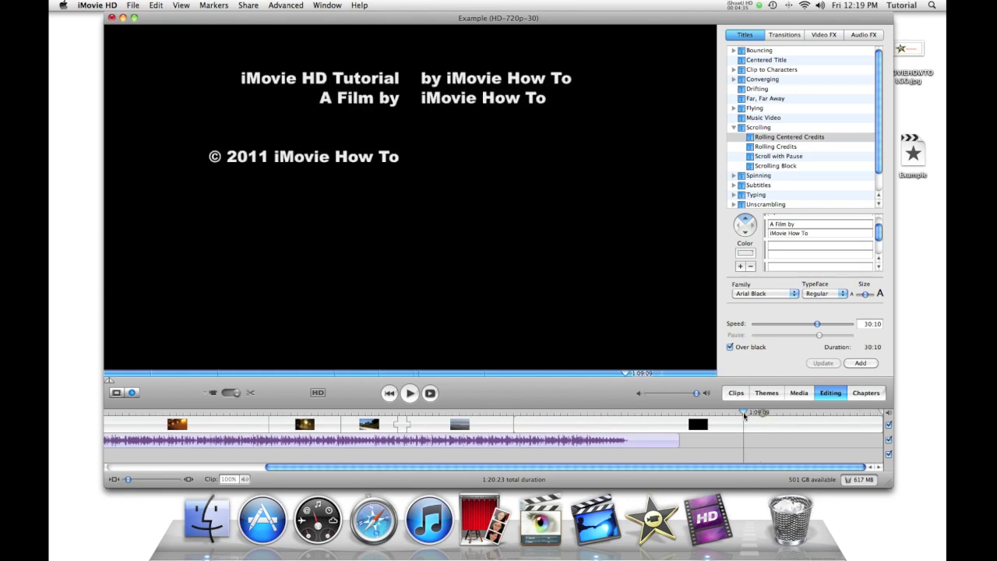
{"action": "left_click_drag", "start_coordinate": [738, 419], "coordinate": [497, 425]}
{"action": "key", "text": "space"}
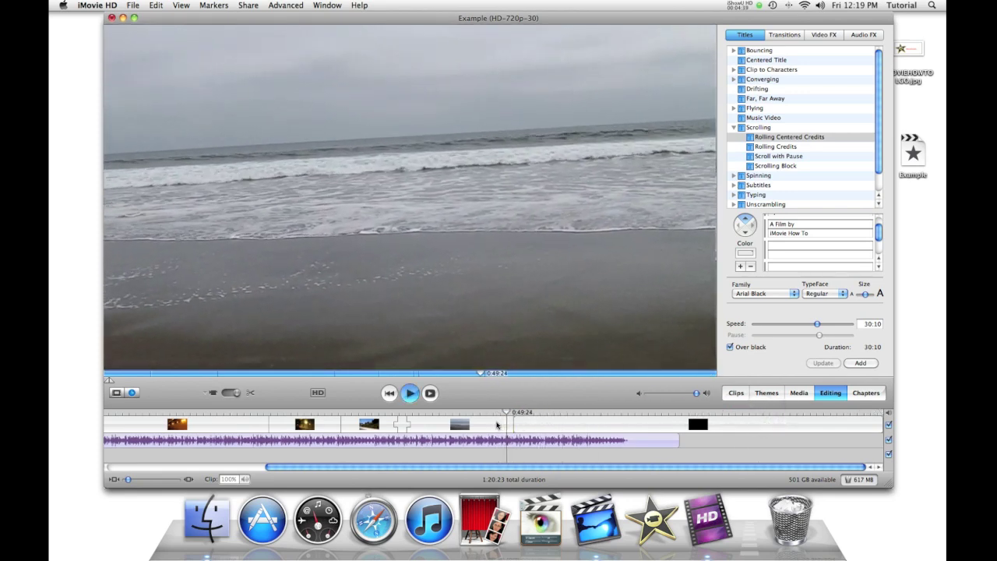
{"action": "key", "text": "space"}
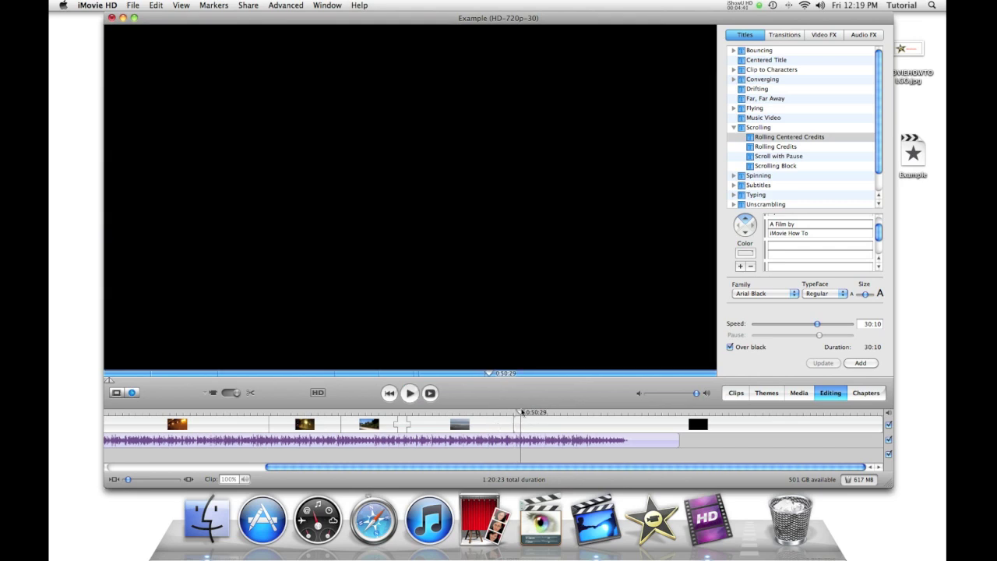
{"action": "left_click_drag", "start_coordinate": [514, 411], "coordinate": [732, 421]}
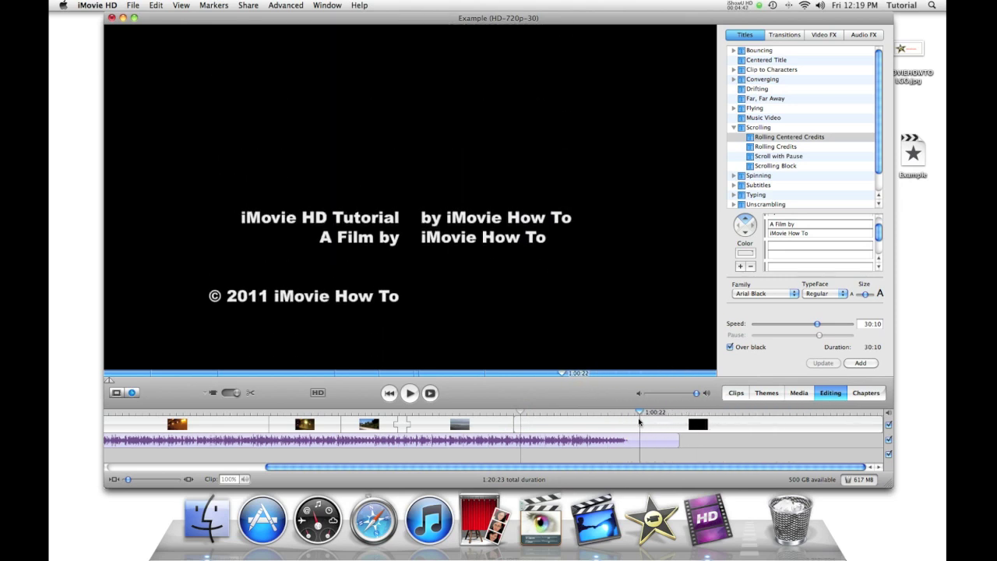
{"action": "left_click", "coordinate": [687, 427]}
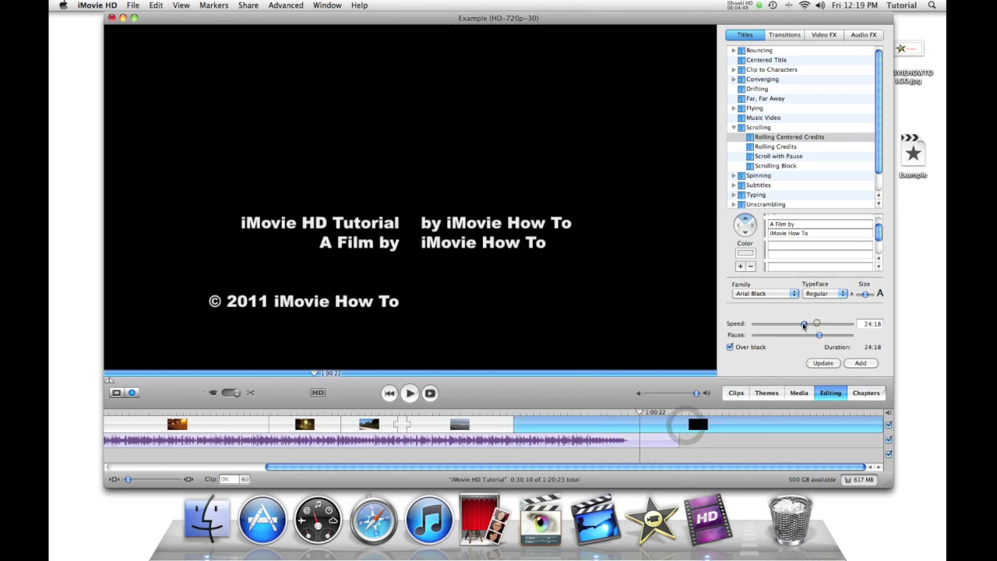
- Speed up the rolling credits to 08:04 and apply the change to the movie
{"action": "left_click_drag", "start_coordinate": [818, 324], "coordinate": [771, 324]}
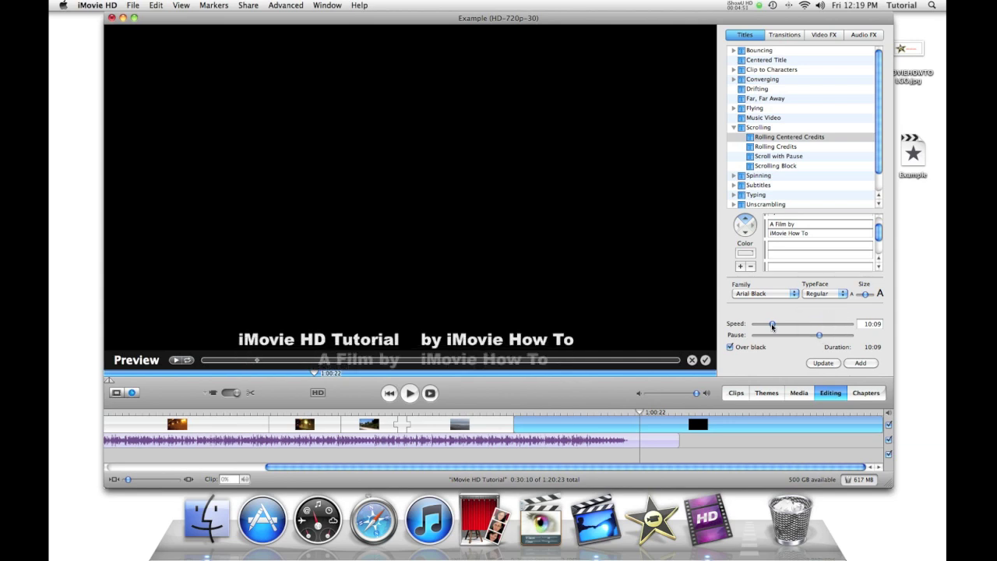
{"action": "left_click_drag", "start_coordinate": [771, 323], "coordinate": [769, 328]}
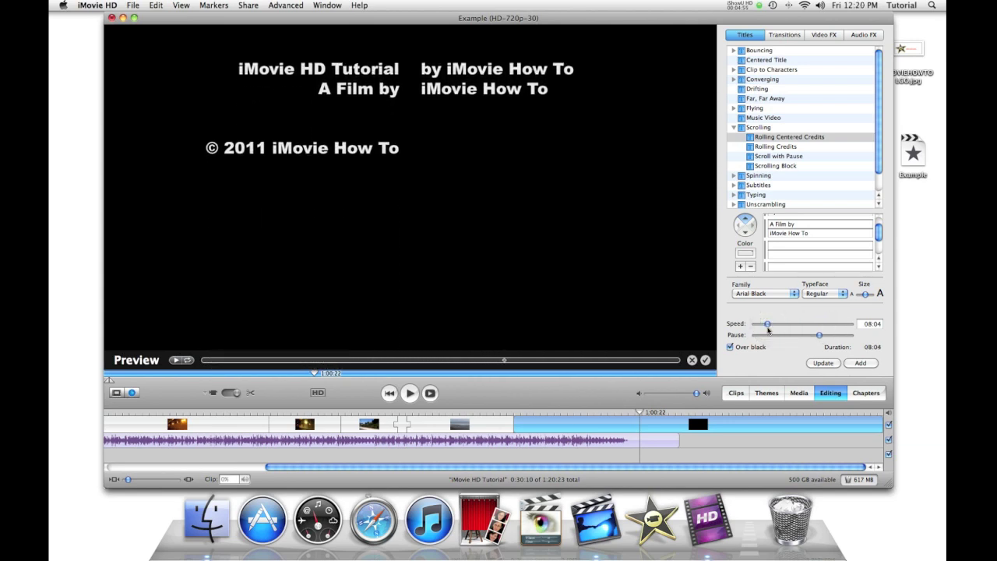
{"action": "left_click", "coordinate": [862, 363]}
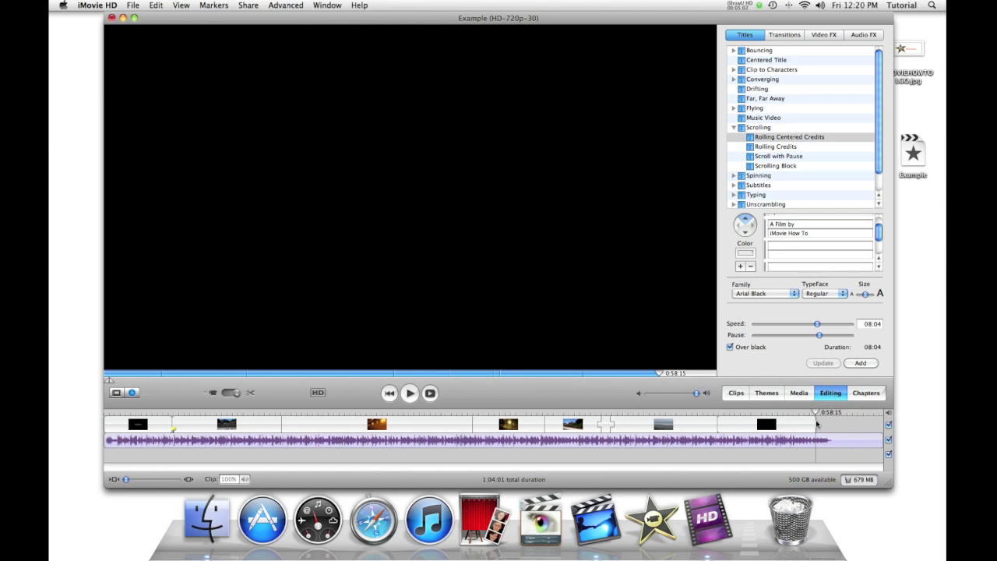
{"action": "left_click_drag", "start_coordinate": [814, 413], "coordinate": [709, 415]}
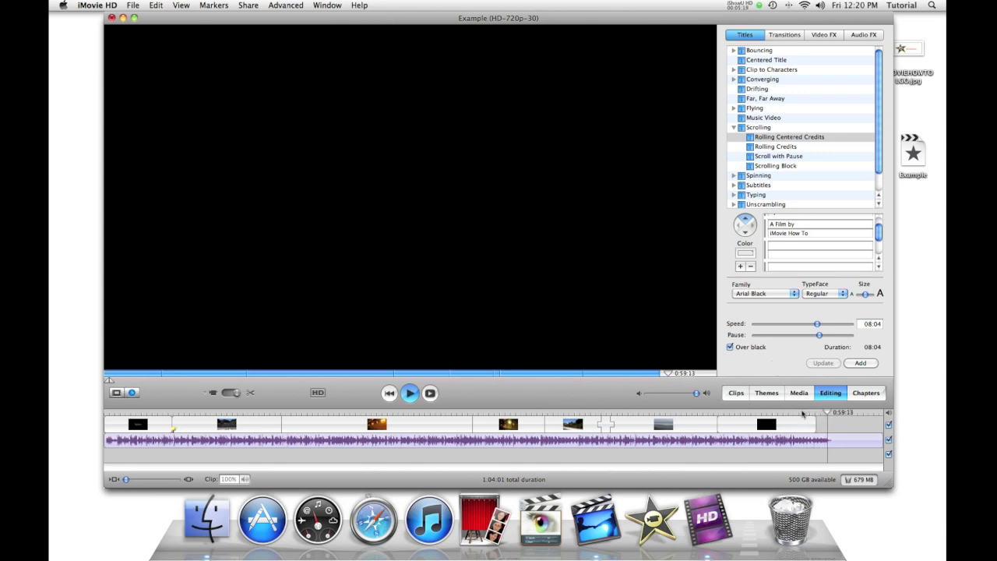
- Select and deselect the demo music track, then return the playhead to the opening title
{"action": "left_click", "coordinate": [854, 442]}
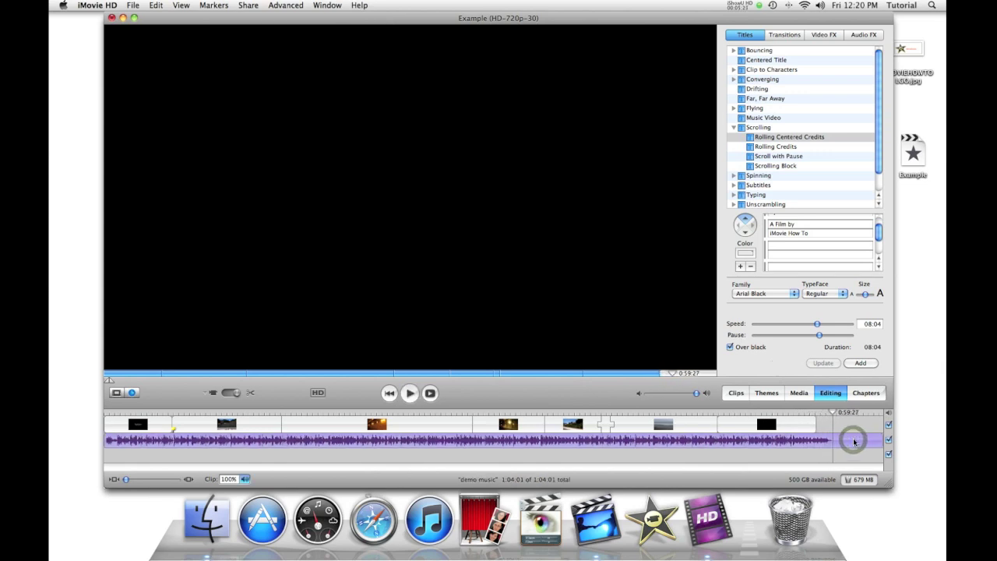
{"action": "left_click", "coordinate": [853, 443]}
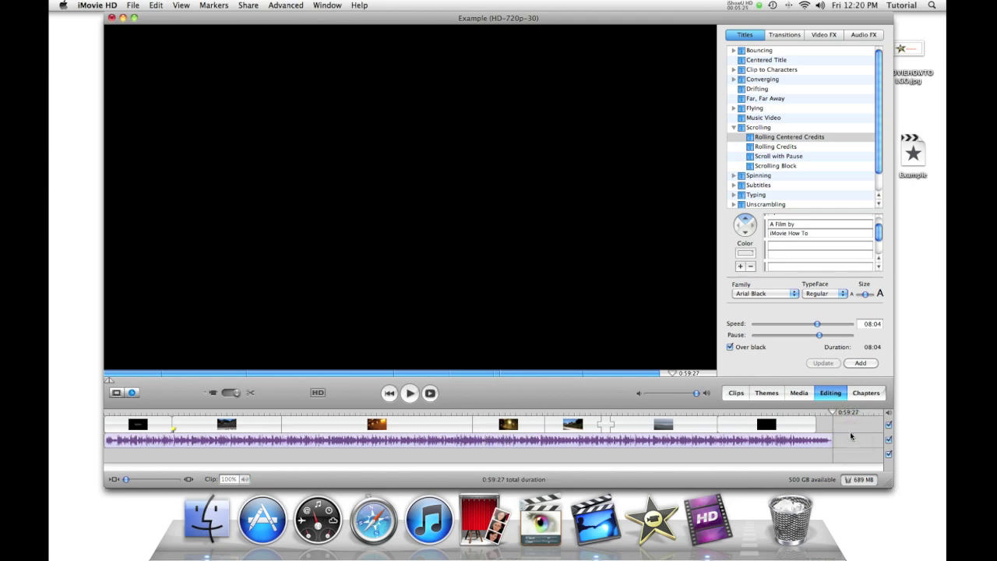
{"action": "left_click_drag", "start_coordinate": [834, 418], "coordinate": [125, 413]}
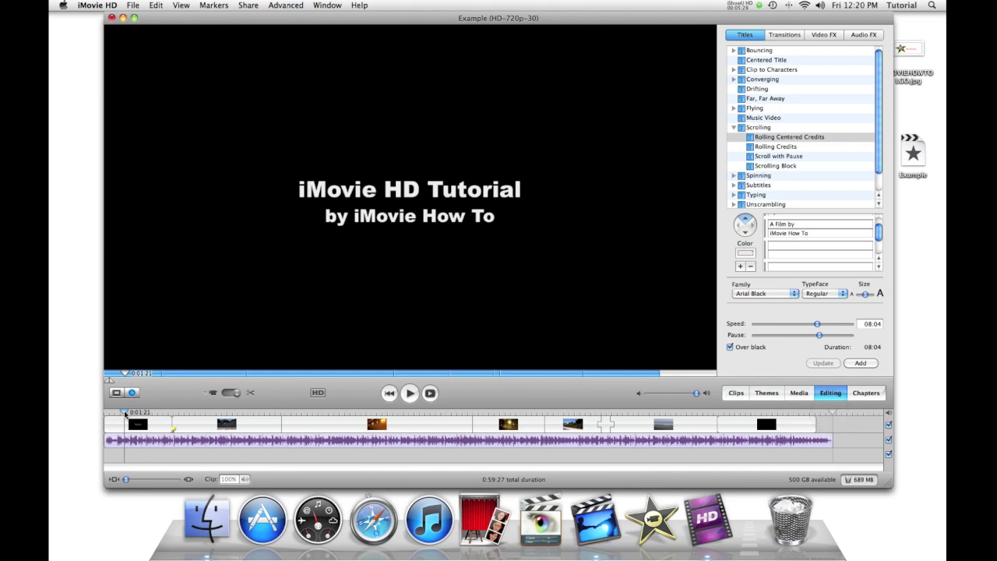
{"action": "left_click", "coordinate": [766, 395]}
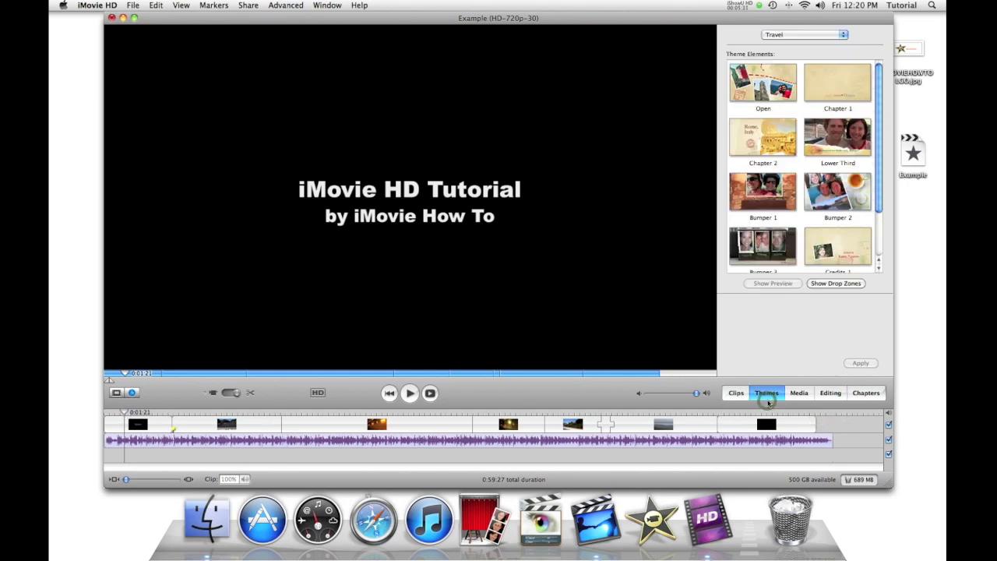
{"action": "left_click", "coordinate": [819, 395]}
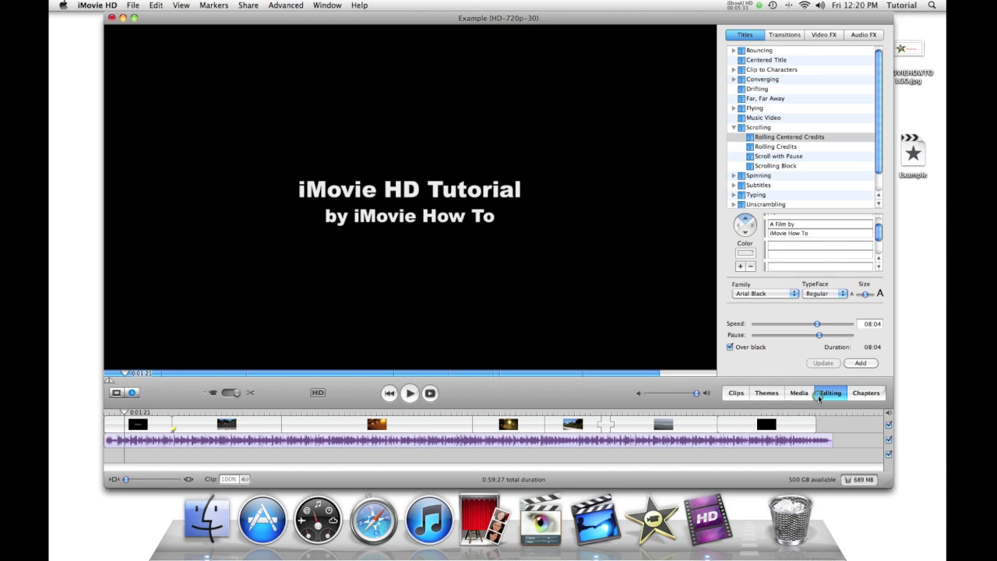
{"action": "left_click", "coordinate": [830, 34]}
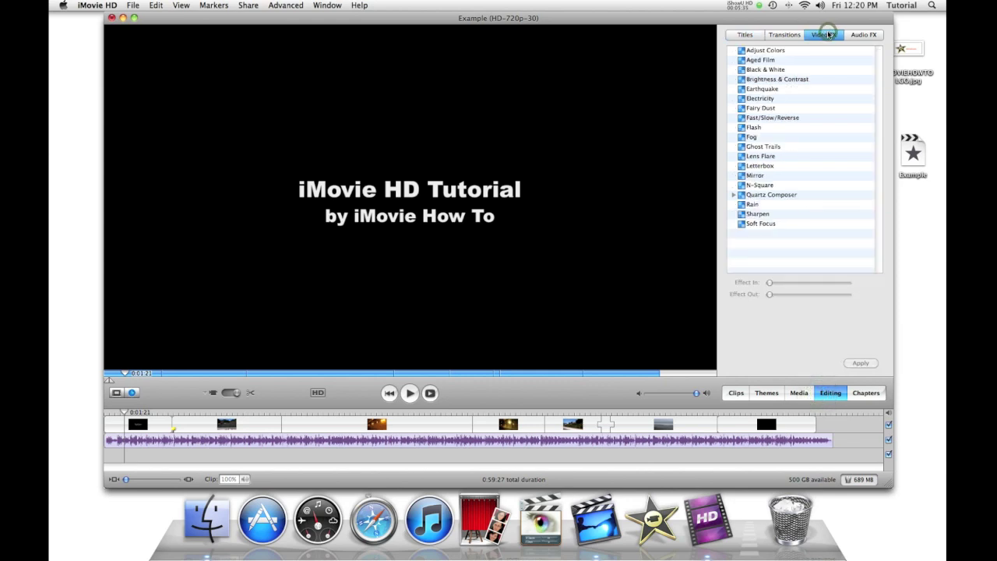
{"action": "left_click", "coordinate": [749, 34]}
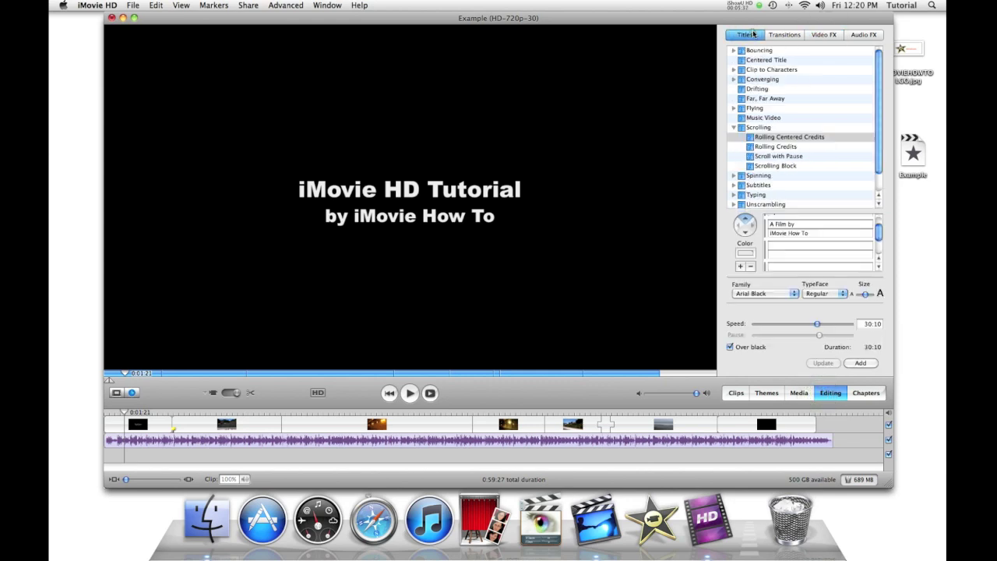